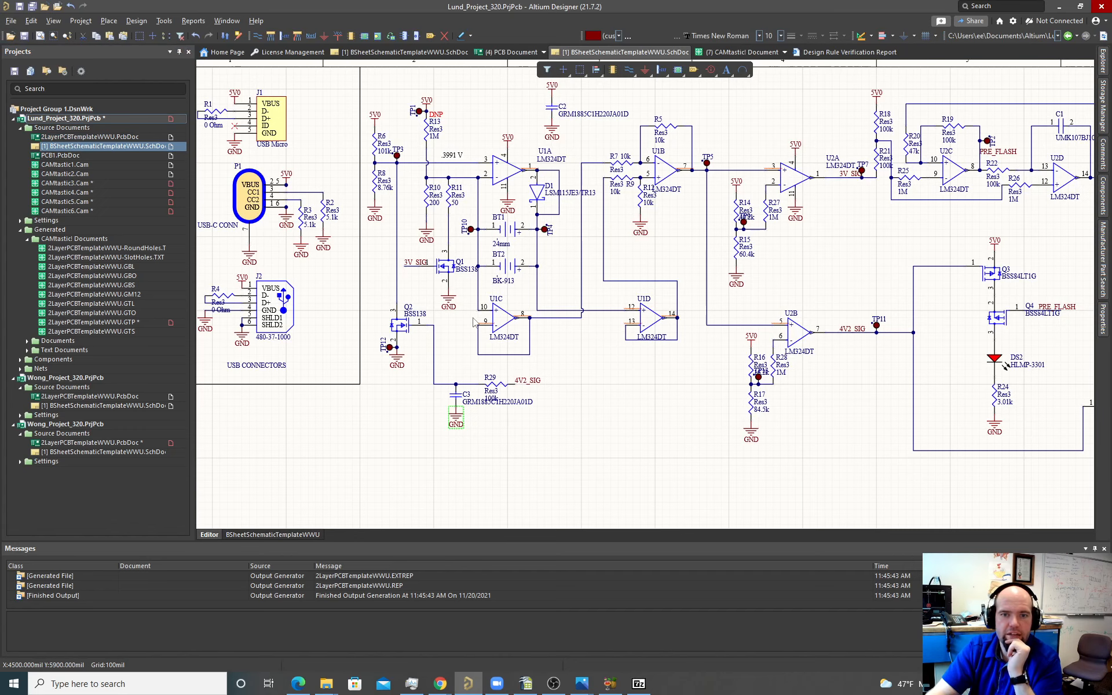
- Open 2LayerPCBTemplateWWU.PcbDoc from Lund_Project_320 and bring up its Gerber Files fabrication output setup
scroll(472, 317, "up", 2)
double_click(105, 137)
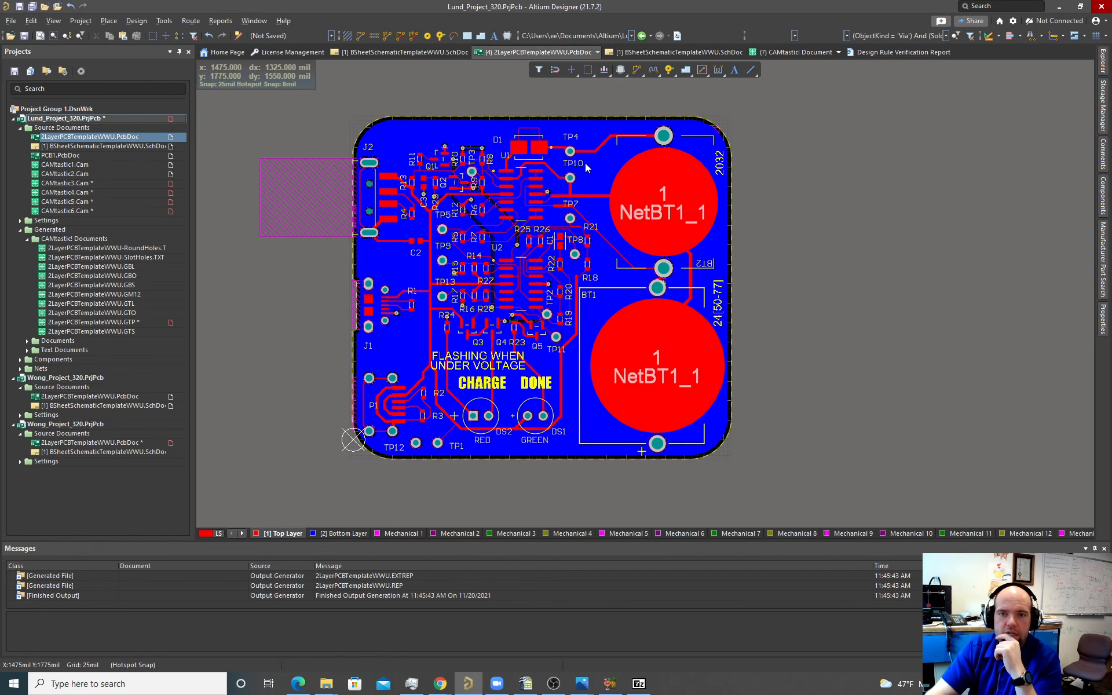
left_click(11, 20)
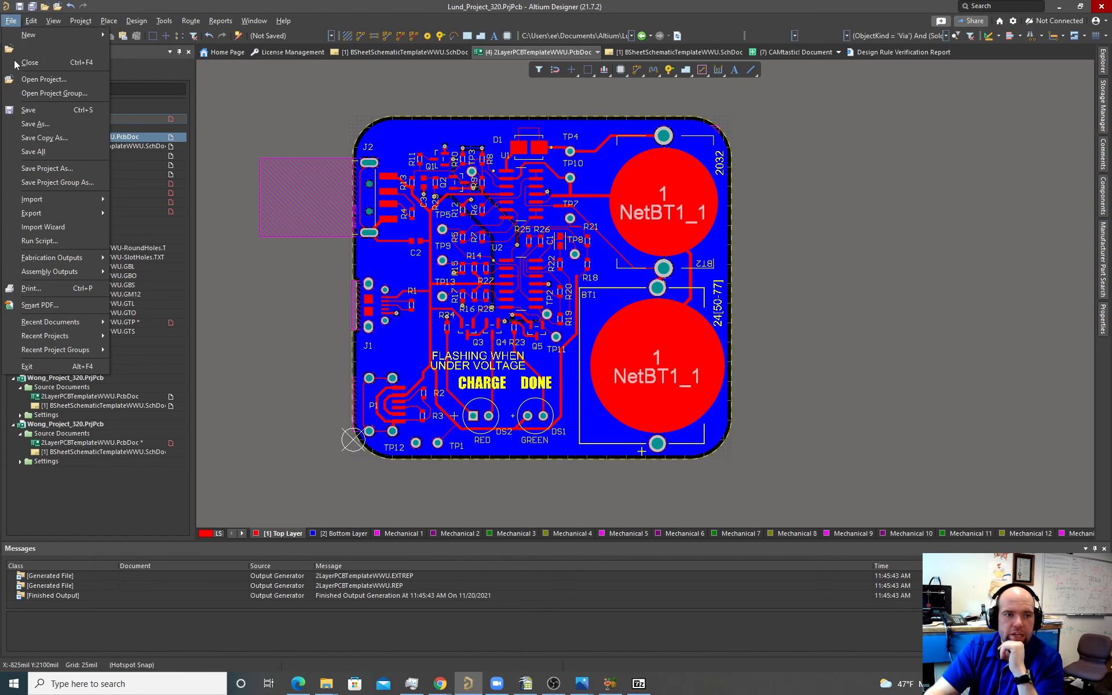
mouse_move(55, 258)
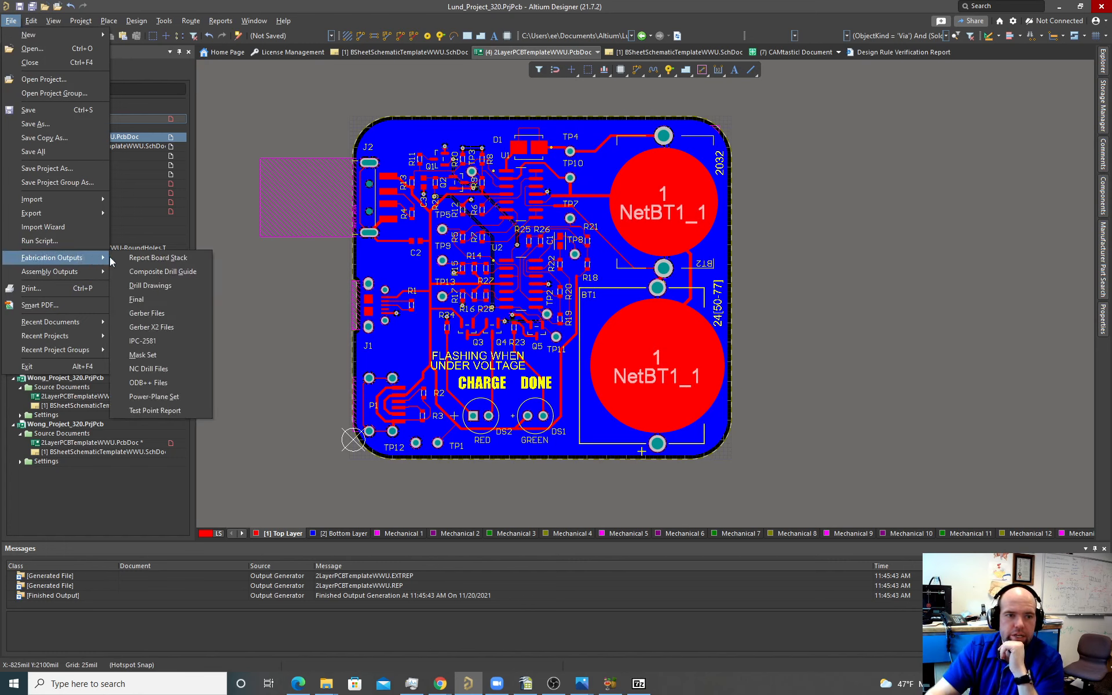
left_click(158, 313)
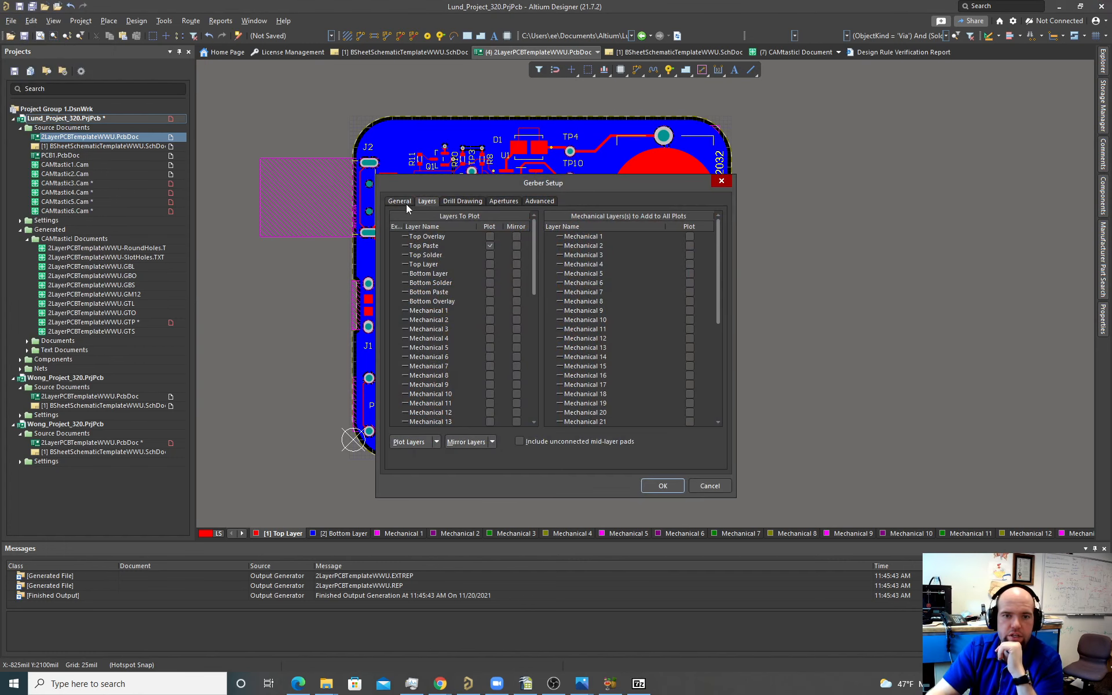
- Check the Gerber format and layer settings, and generate the output in inches at 2:5 with only Top Paste plotted
left_click(408, 202)
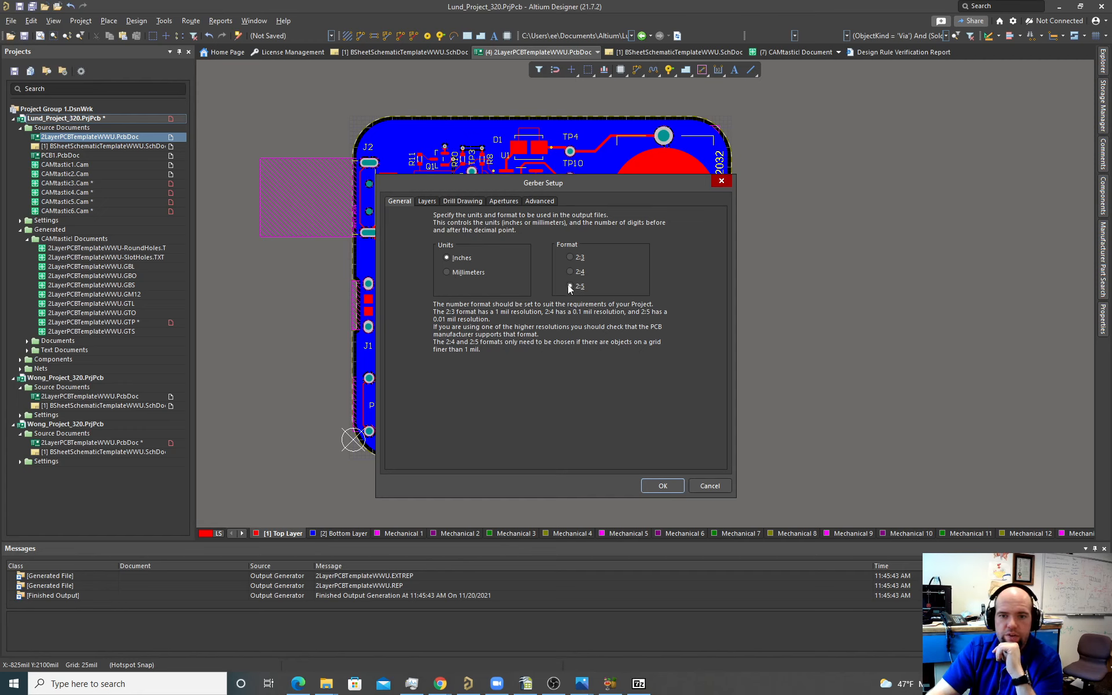
left_click(445, 203)
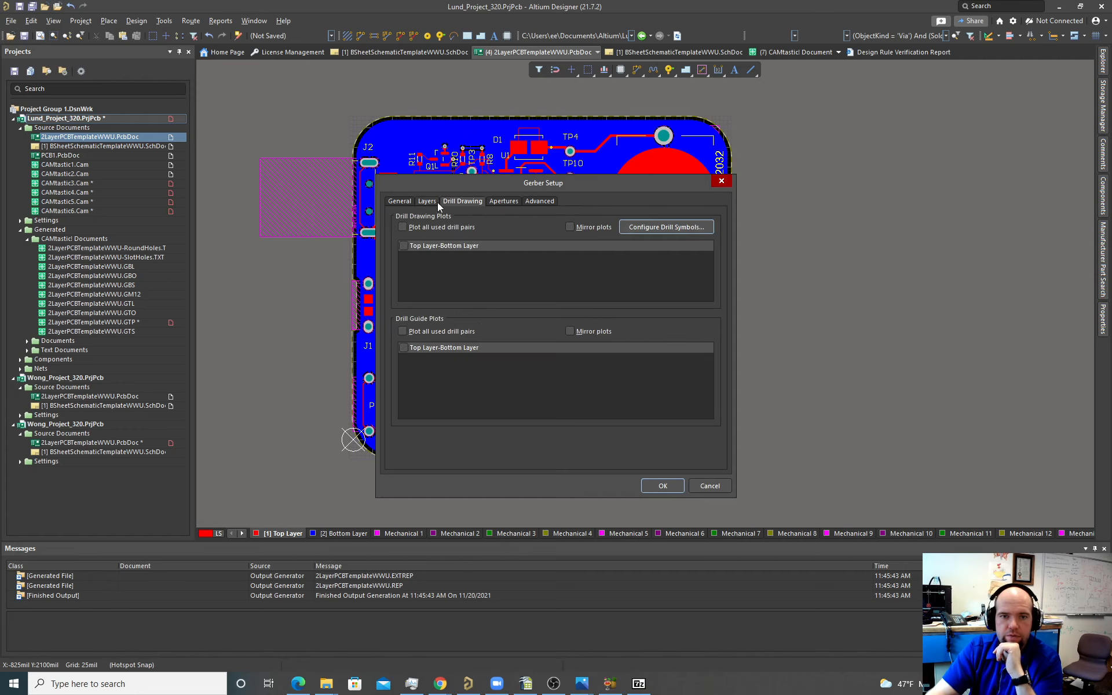
left_click(428, 202)
scroll(494, 266, "down", 5)
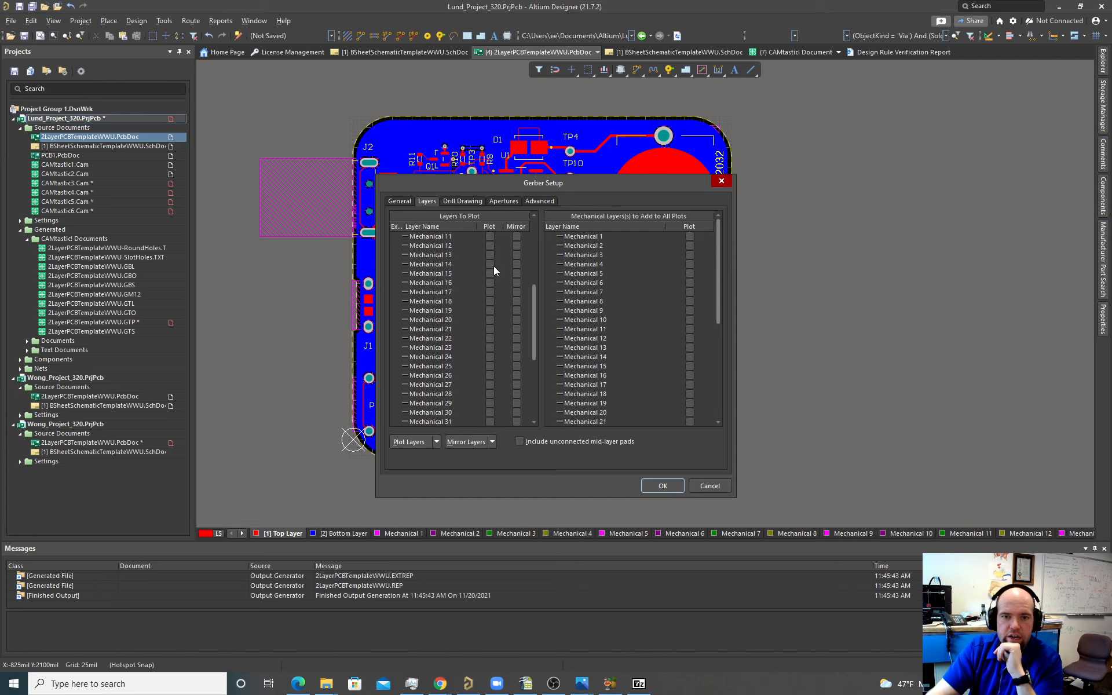
scroll(492, 266, "up", 5)
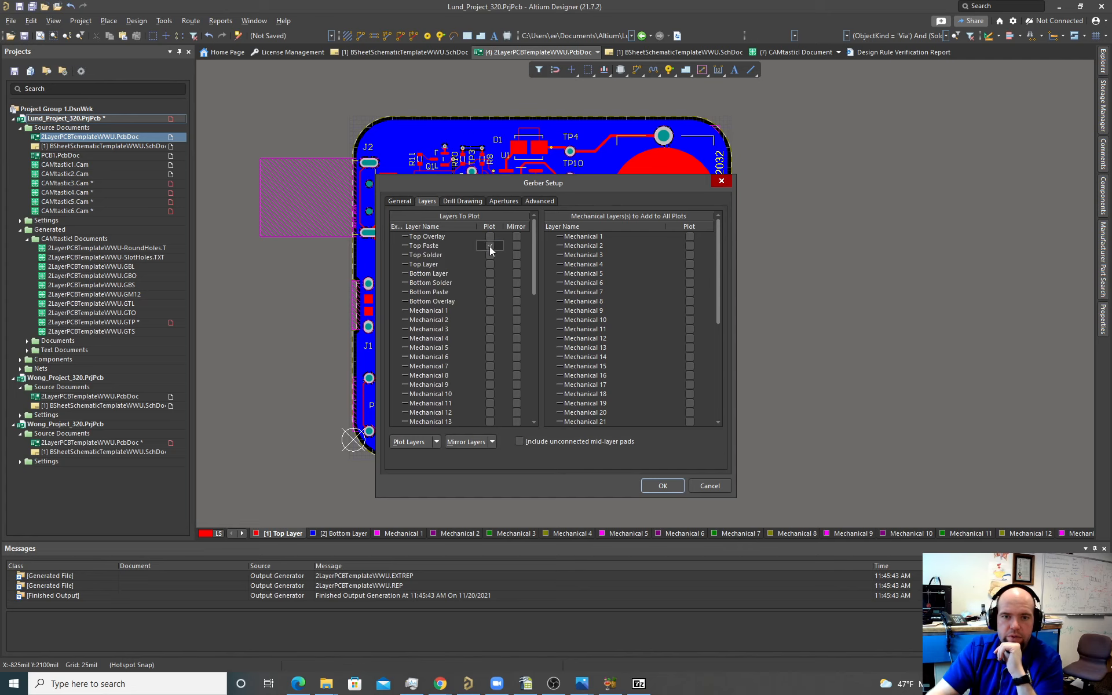
left_click(663, 486)
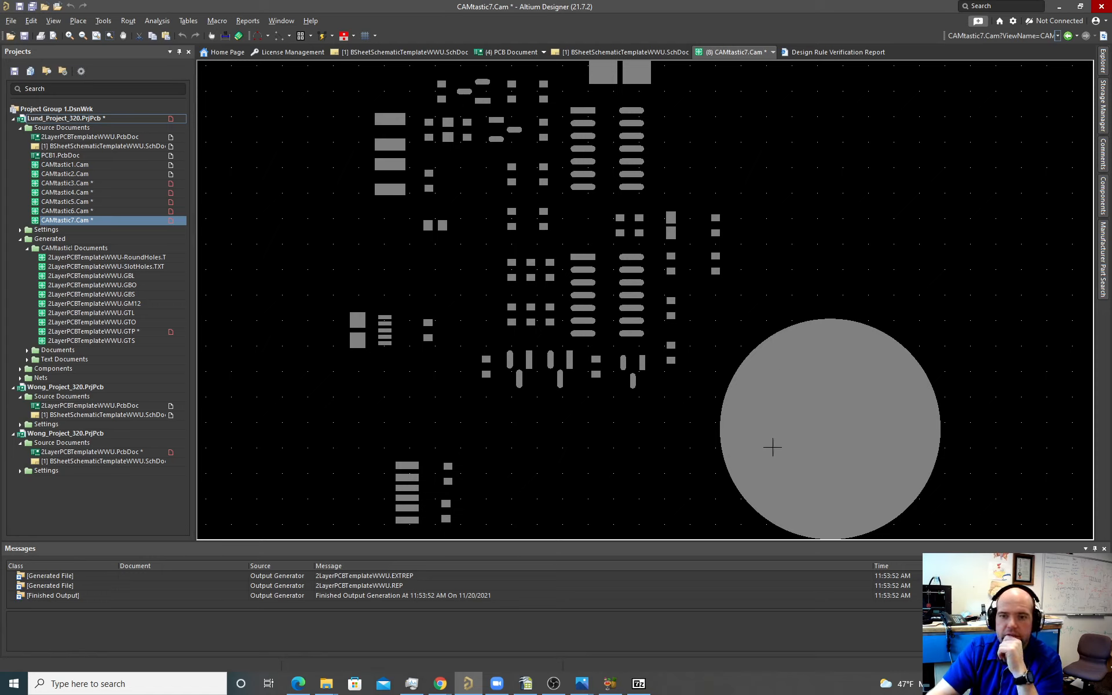
- Clear the large round battery pad from the top paste layer in CAMtastic7.Cam
left_click(63, 221)
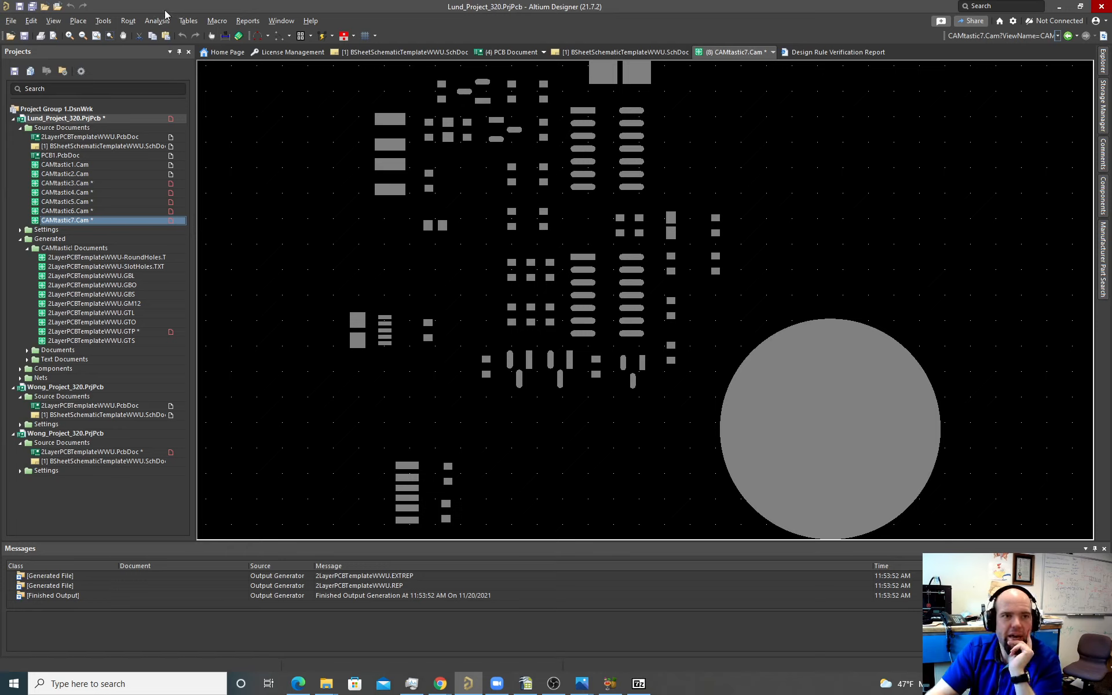
left_click(26, 22)
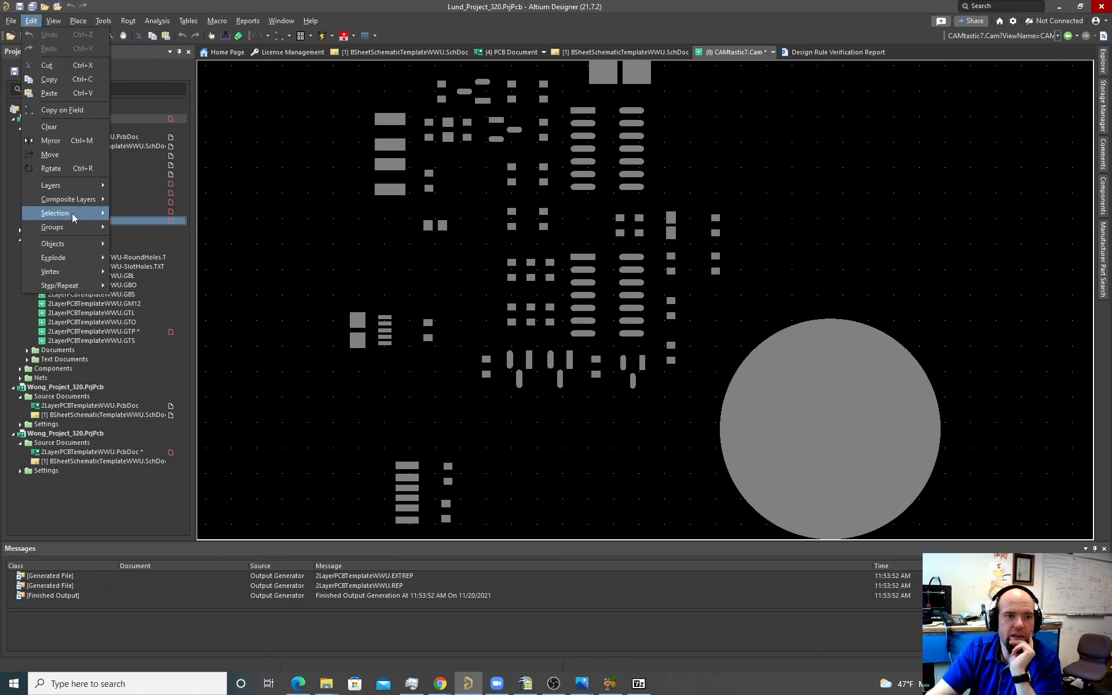
left_click(64, 131)
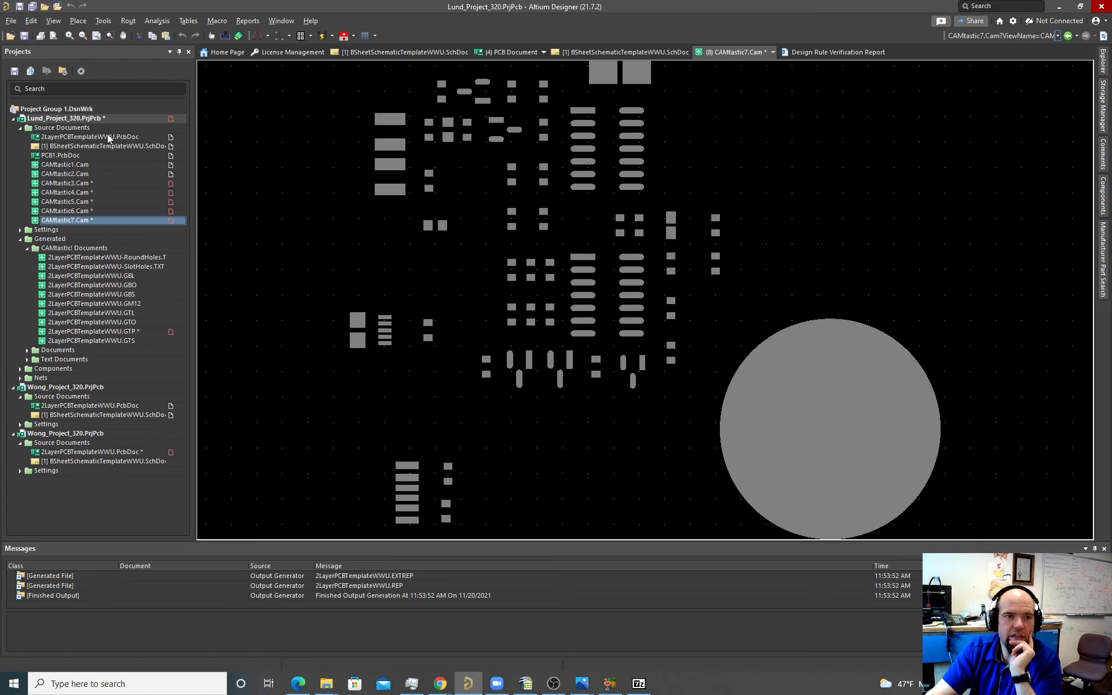
left_click(866, 422)
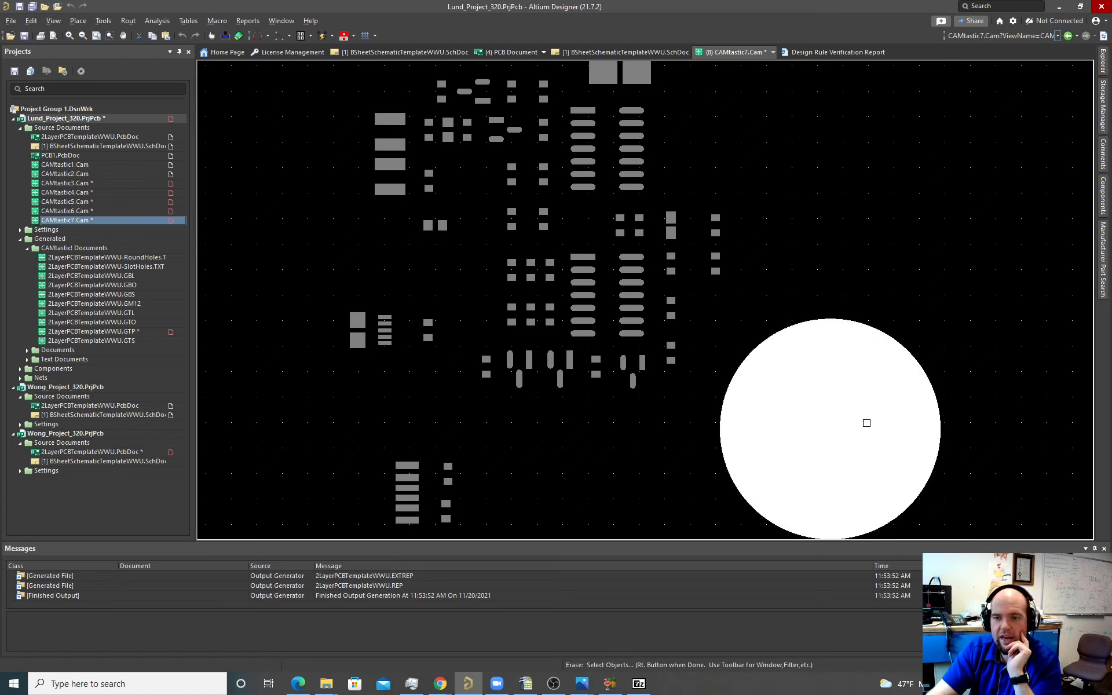
right_click(851, 415)
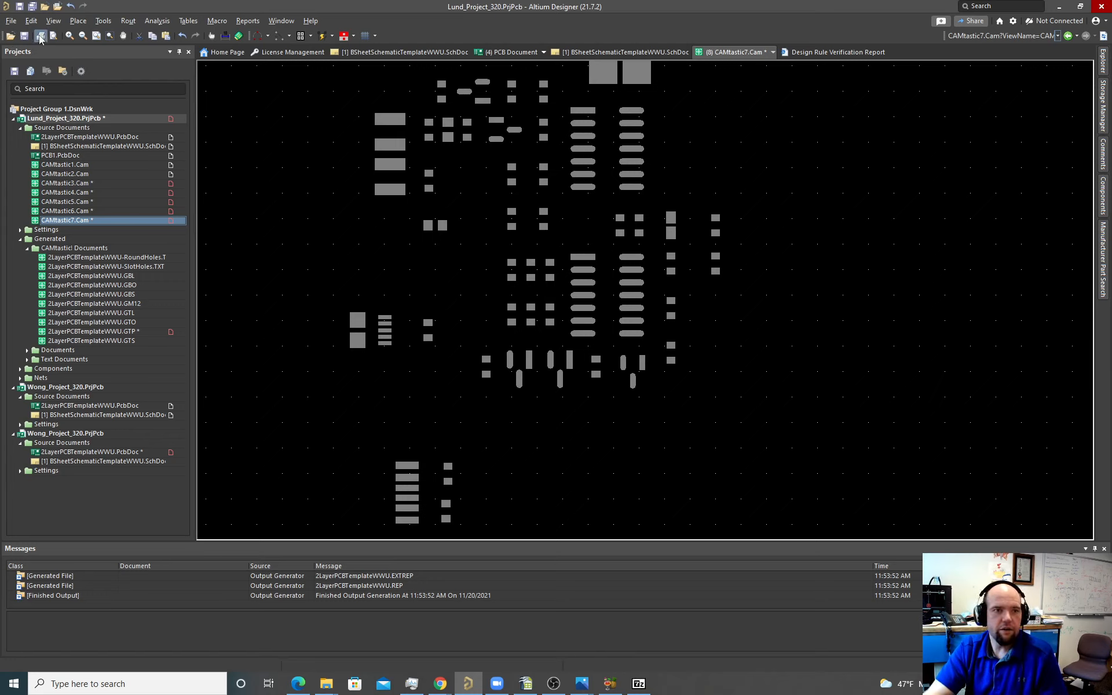
- Start a Gerber export of the edited paste layer with 2 integer and 5 decimal digits, and reload the modified 2LayerPCBTemplateWWU.GTP
left_click(8, 22)
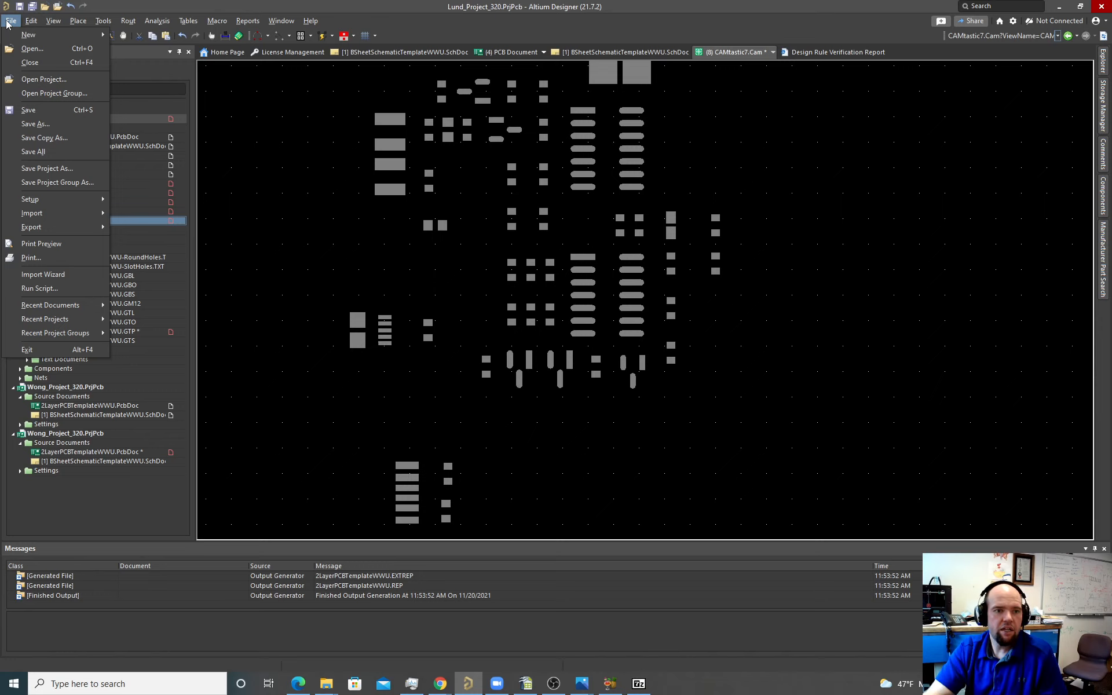
mouse_move(67, 226)
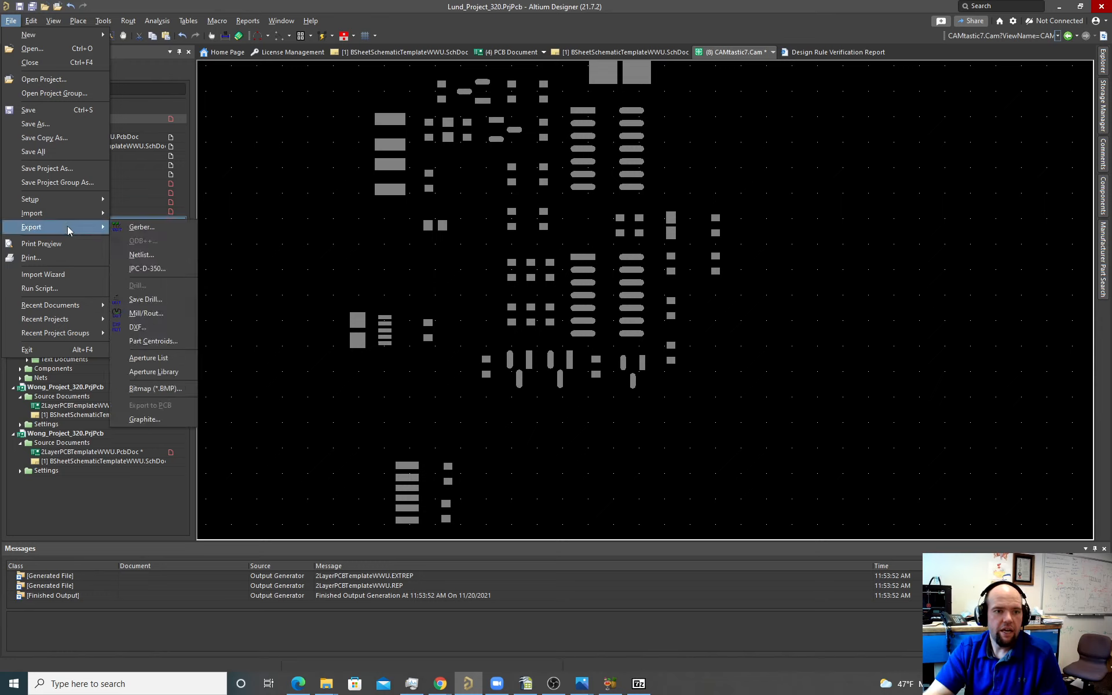
left_click(147, 231)
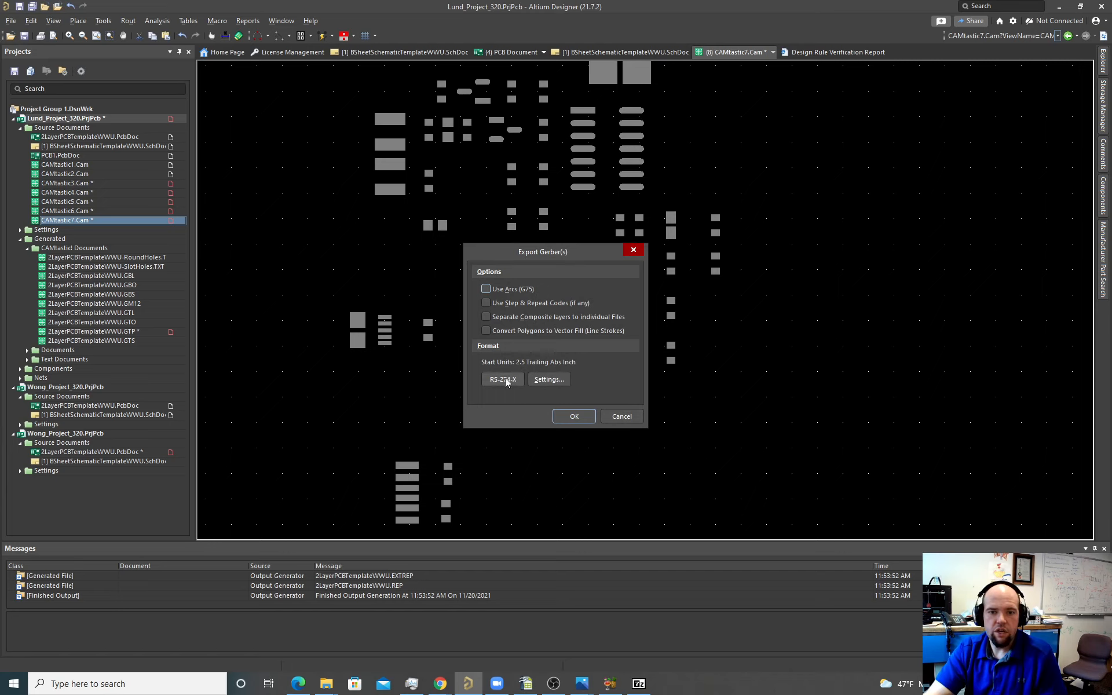
left_click(552, 380)
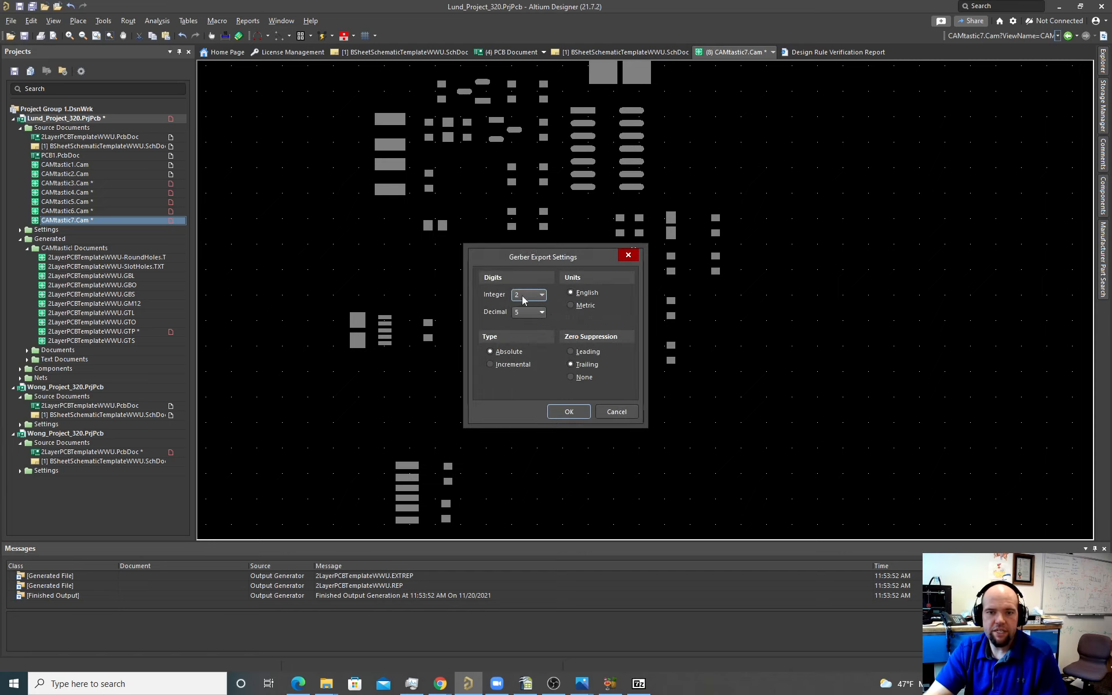
left_click(527, 313)
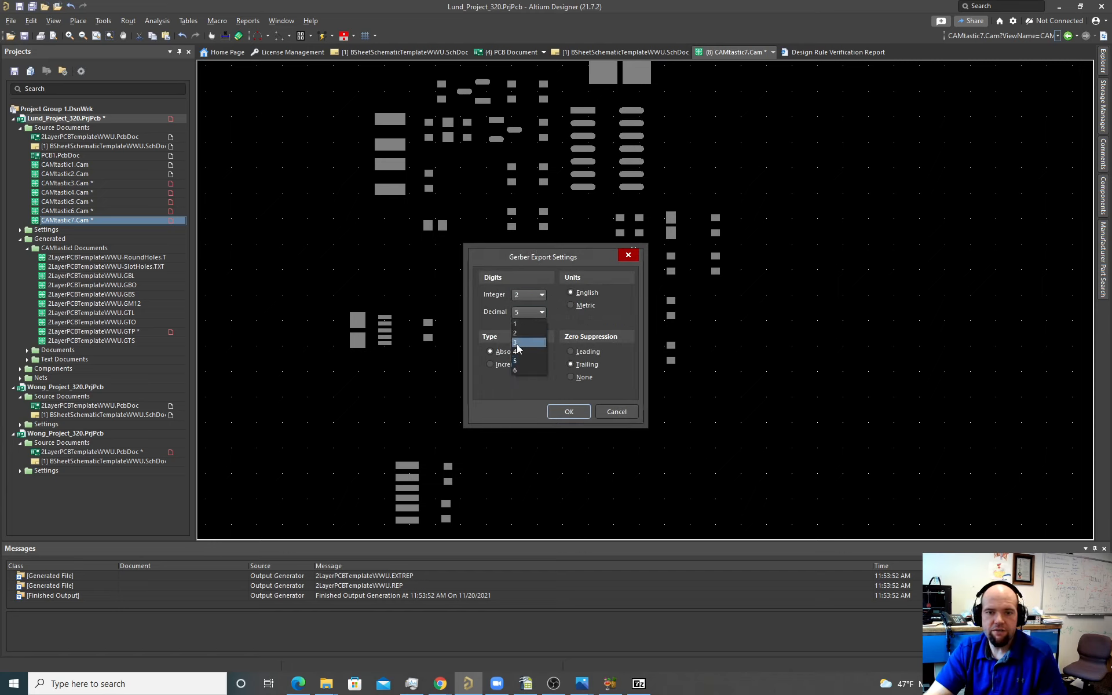
left_click(535, 315)
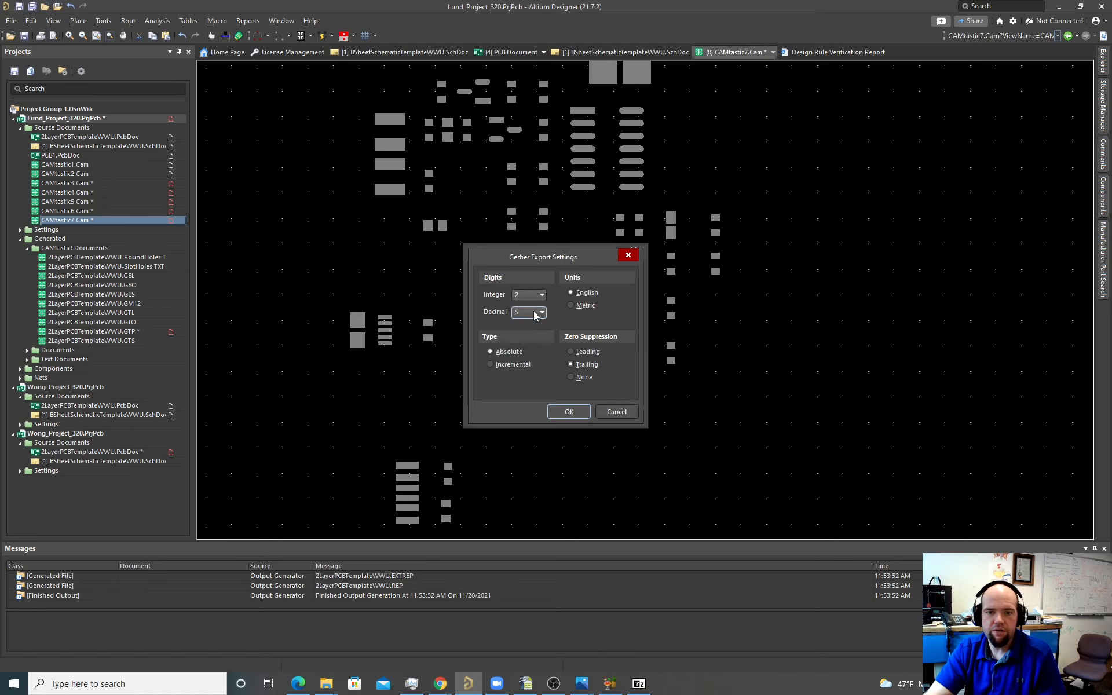
left_click(571, 411)
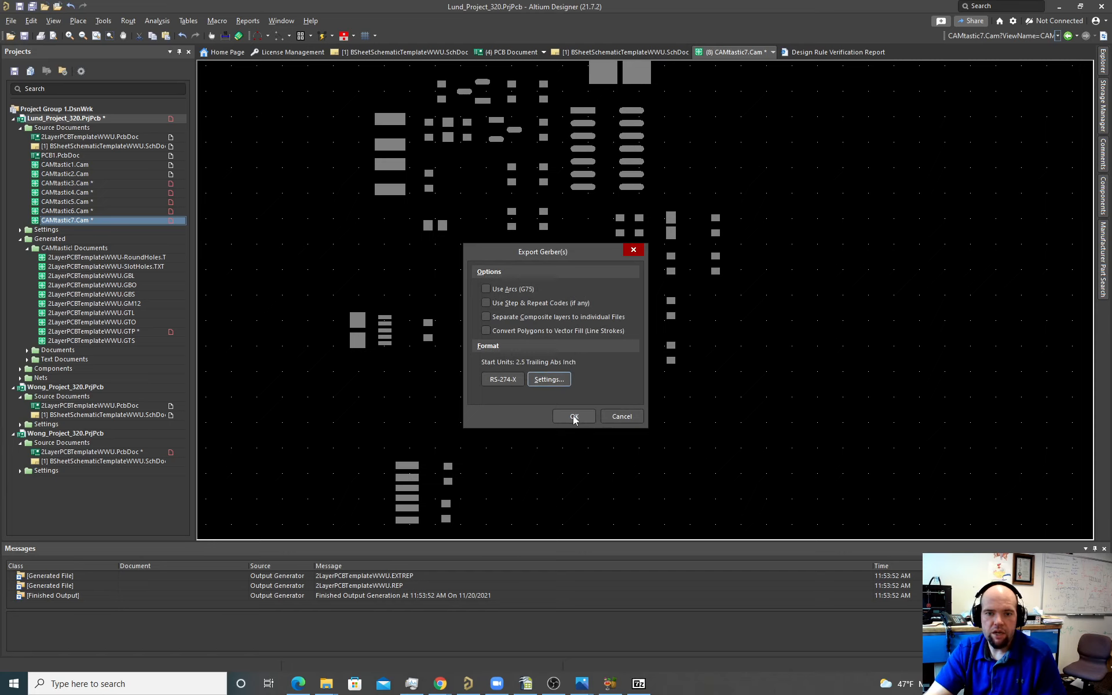
left_click(573, 416)
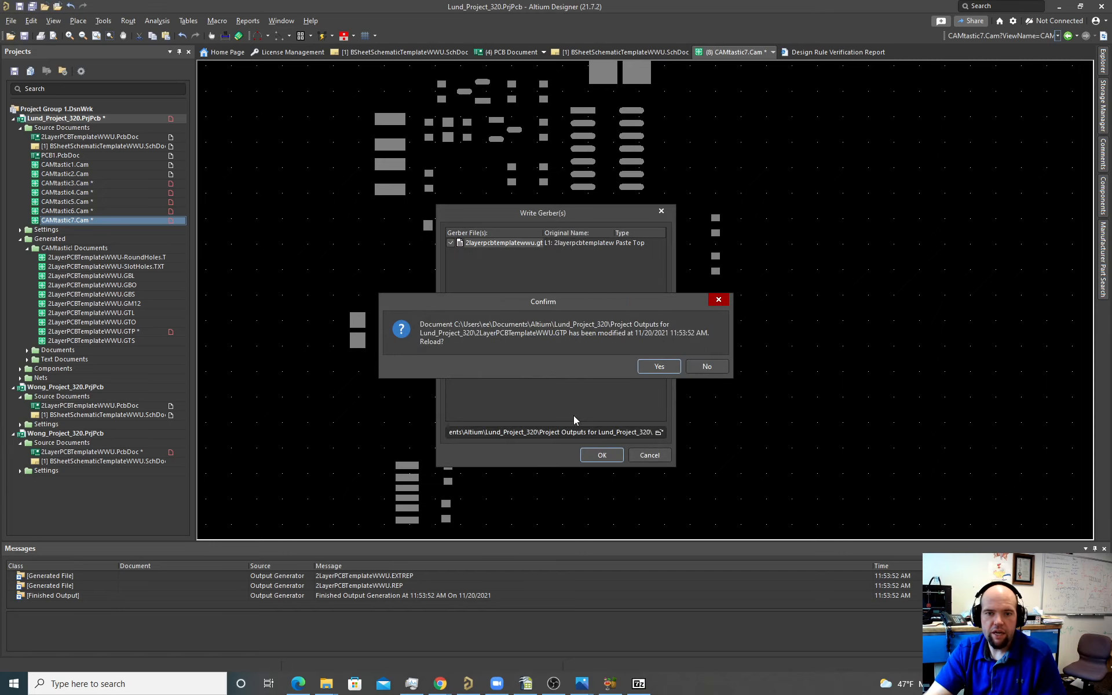
left_click(659, 366)
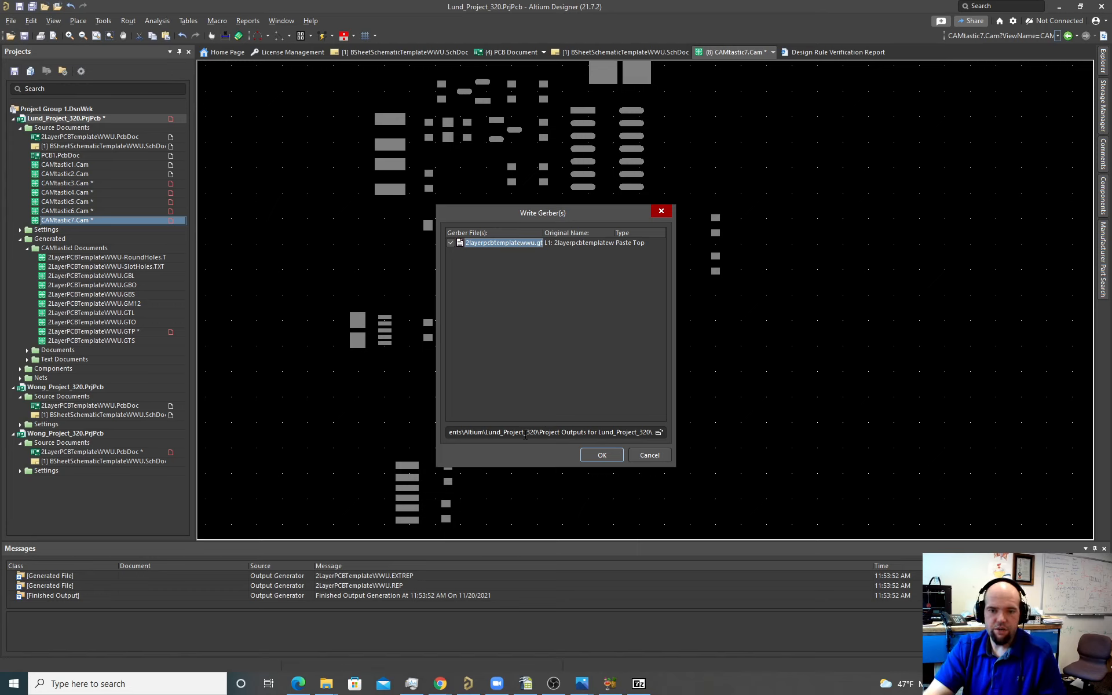
left_click_drag(539, 433, 607, 435)
left_click(659, 432)
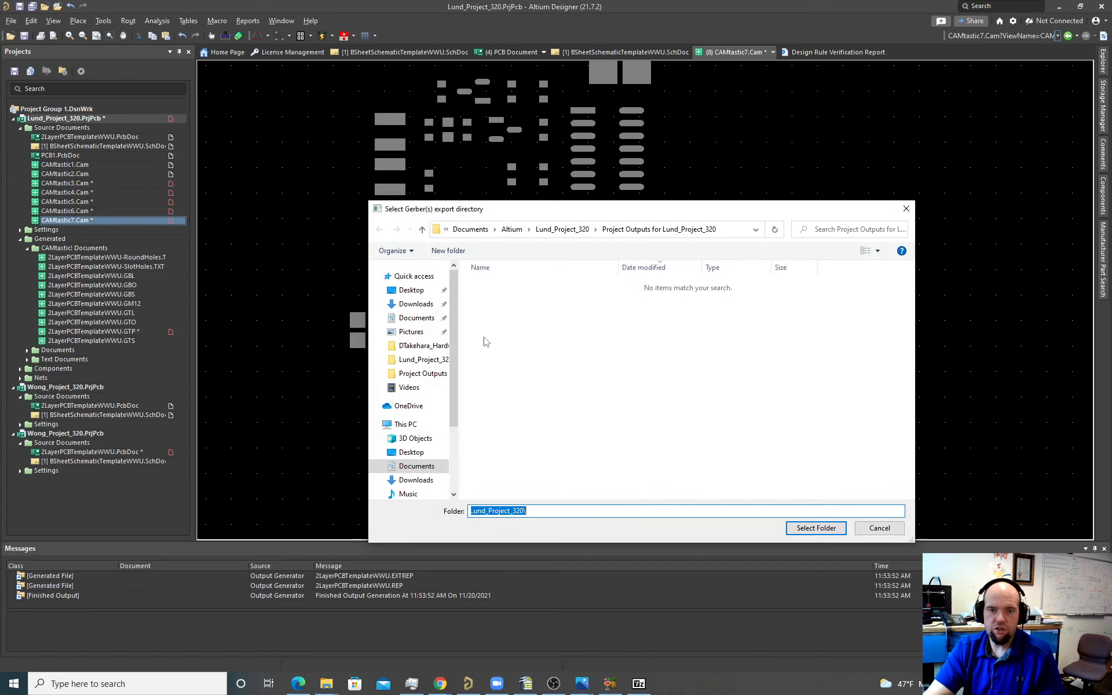
left_click(880, 528)
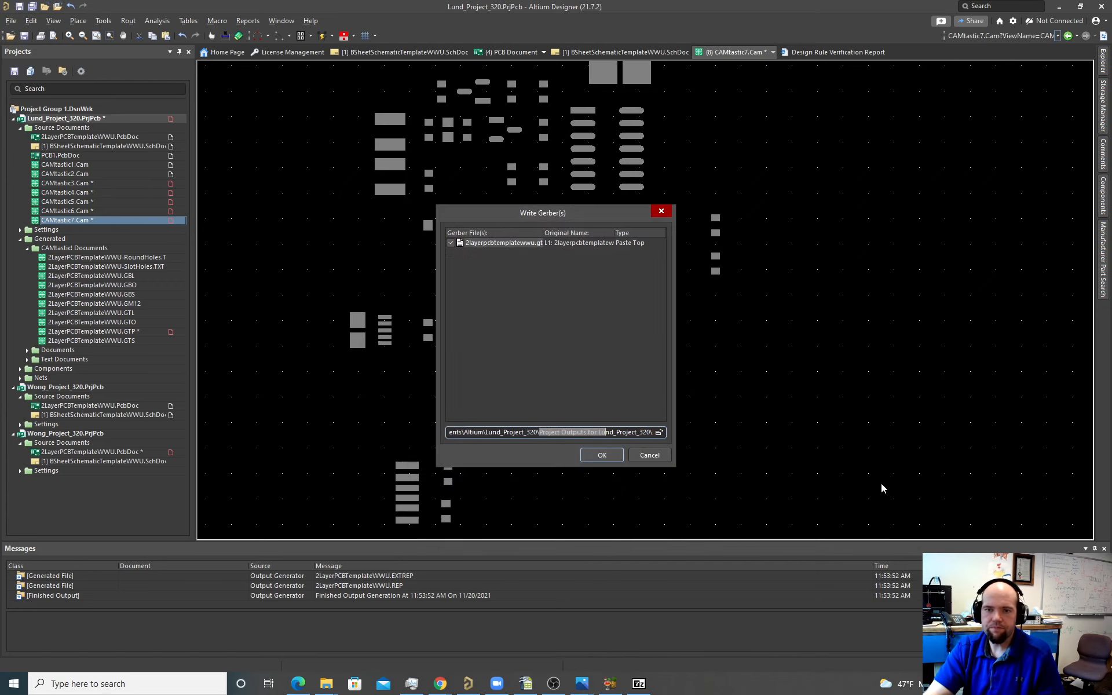
- Rename the Paste Top output file to new_stencil.gtp and write the Gerber to the project outputs folder
left_click(520, 356)
left_click(502, 245)
left_click_drag(530, 245, 466, 245)
type("s.gtp")
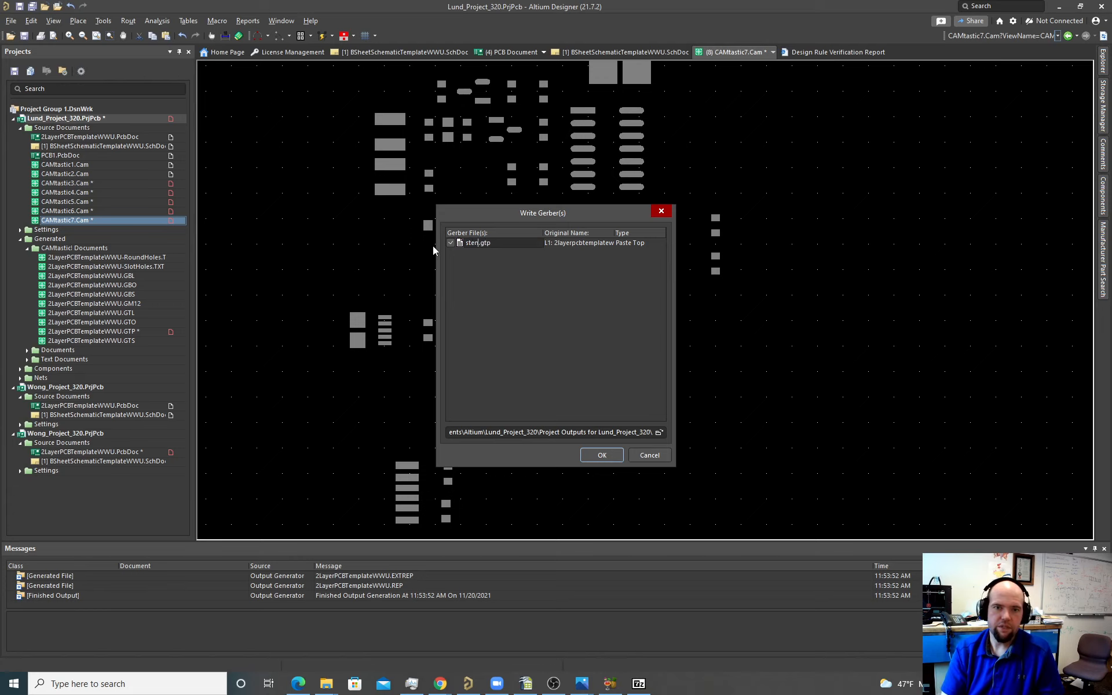
key("BackSpace")
type("new_")
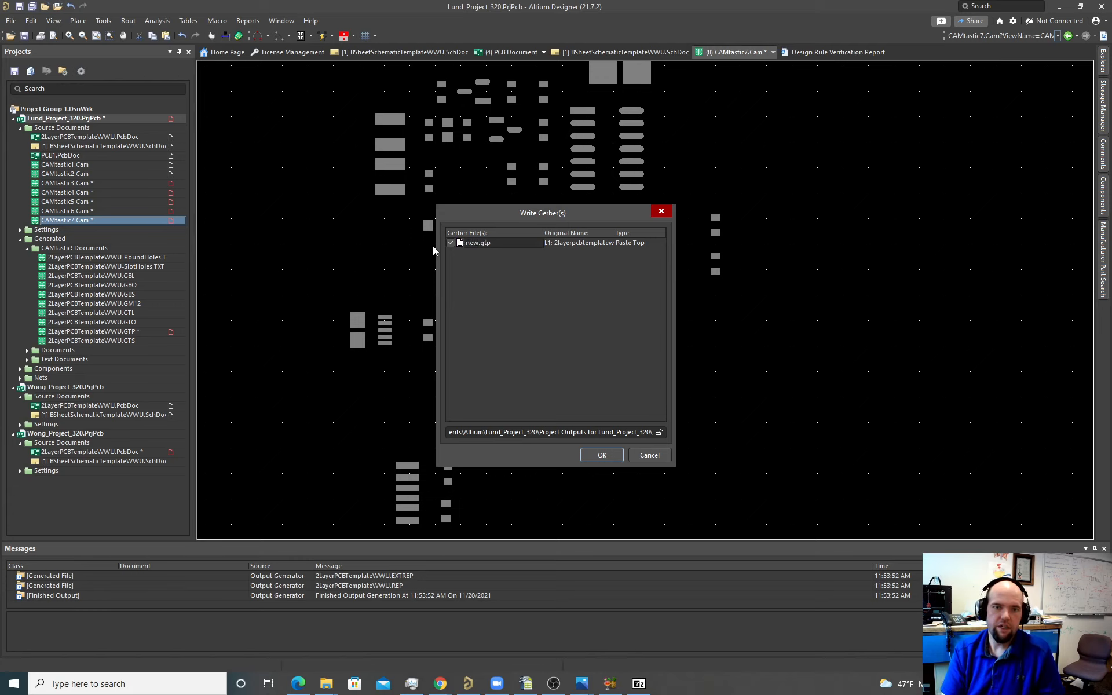
type("stencil")
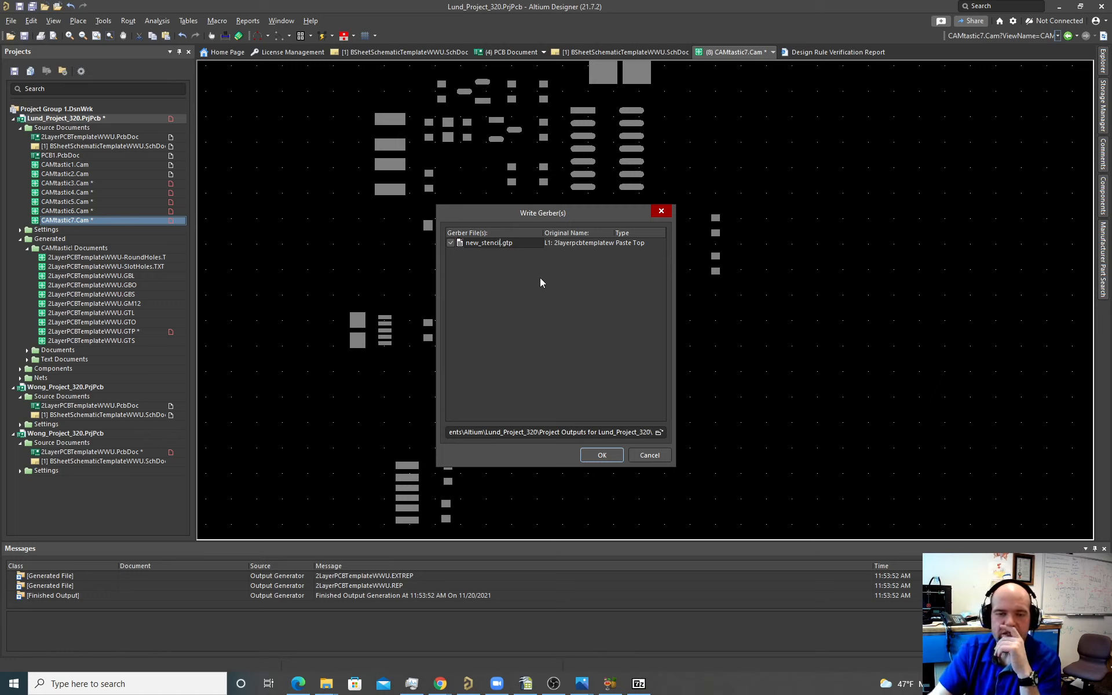
left_click(601, 454)
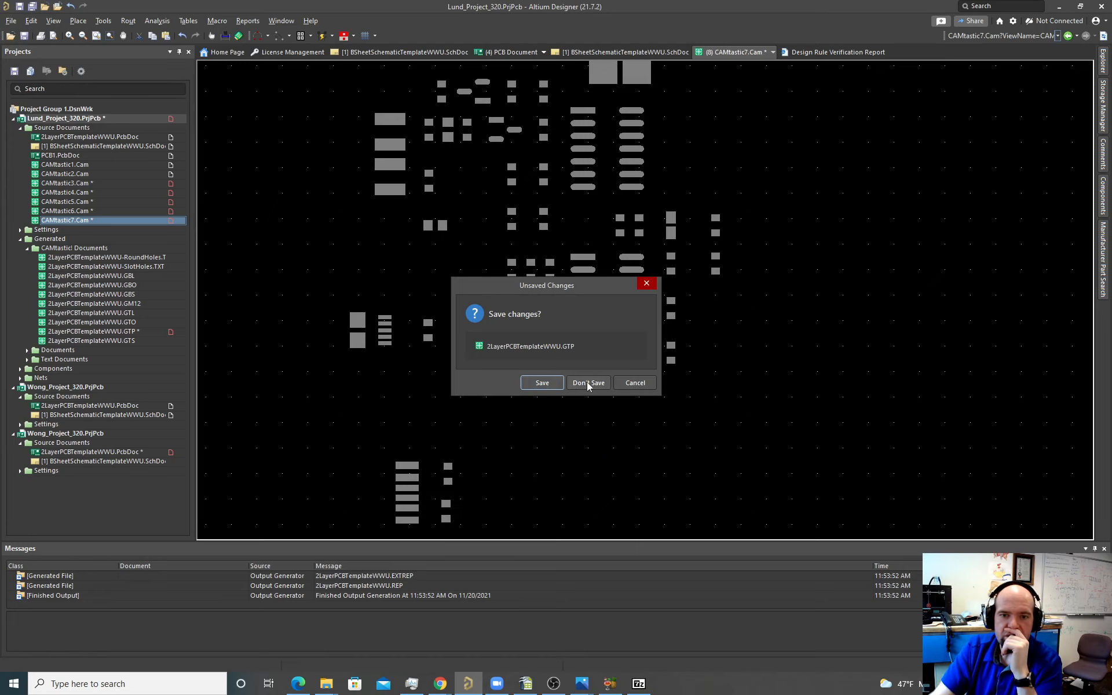
- Save the changes to 2LayerPCBTemplateWWU.GTP, overriding the existing CAM file and reloading the document
left_click(542, 384)
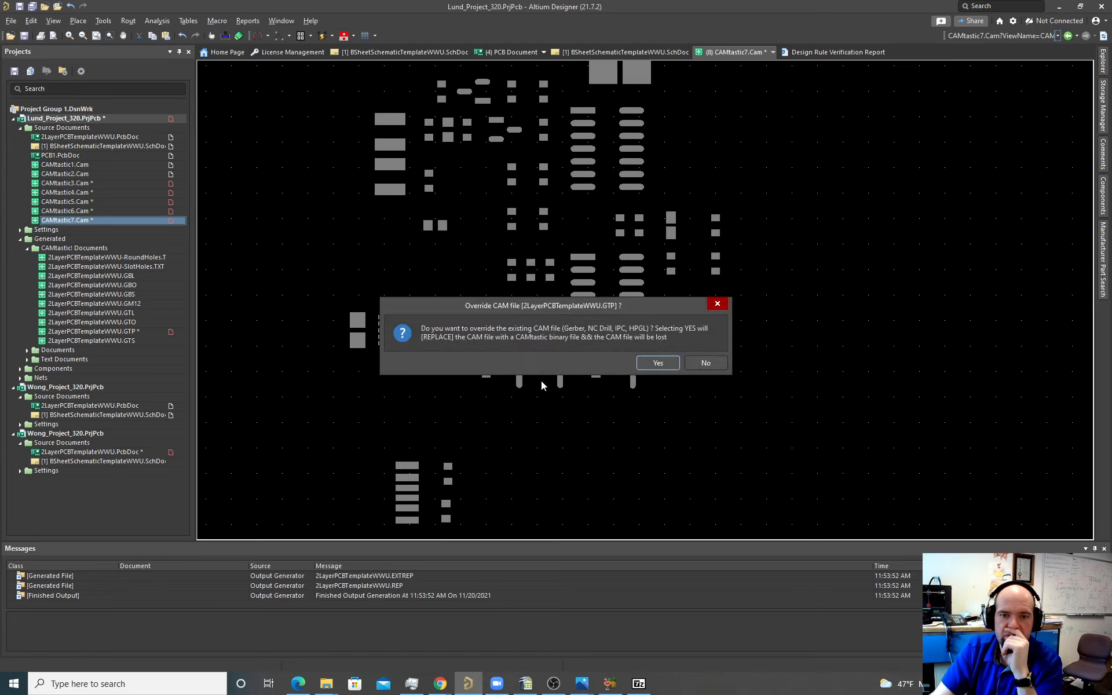
left_click(661, 363)
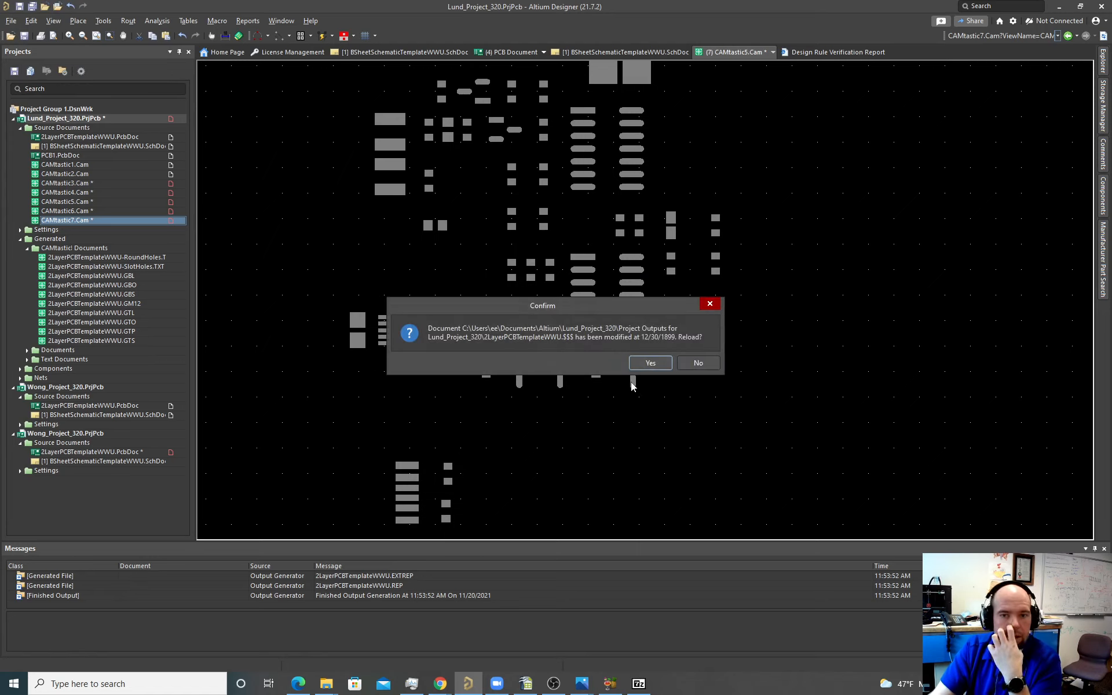
left_click(645, 365)
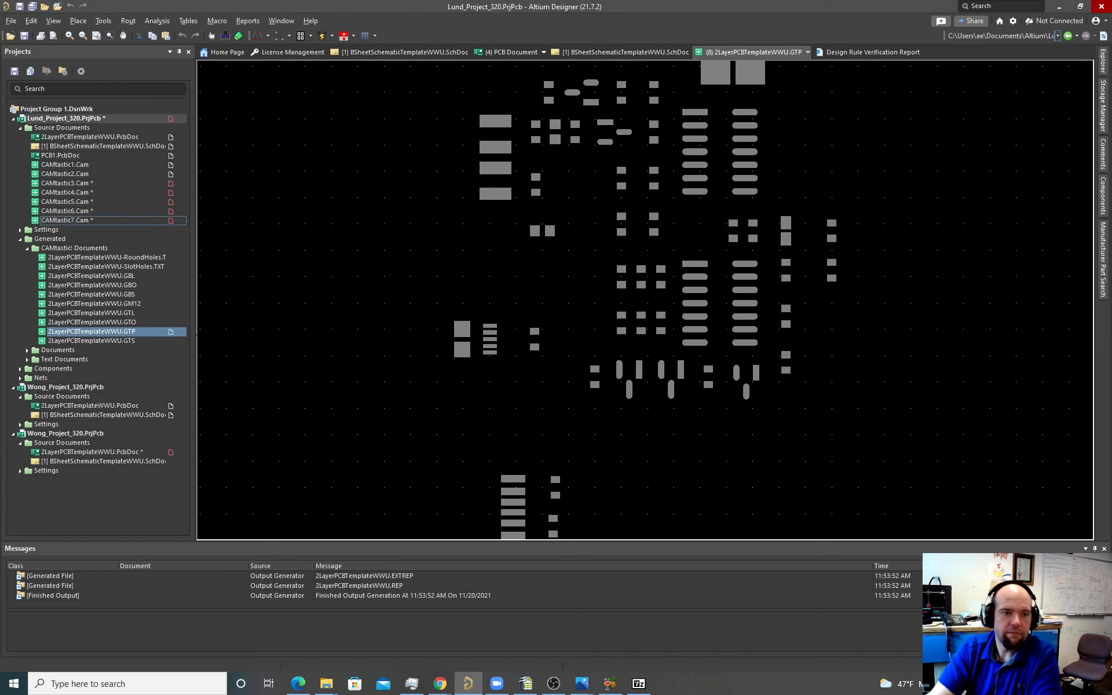
- Return to CAMtastic7.Cam and switch to the Project Outputs for Lund_Project_320 folder in File Explorer to check the exported files
left_click(65, 220)
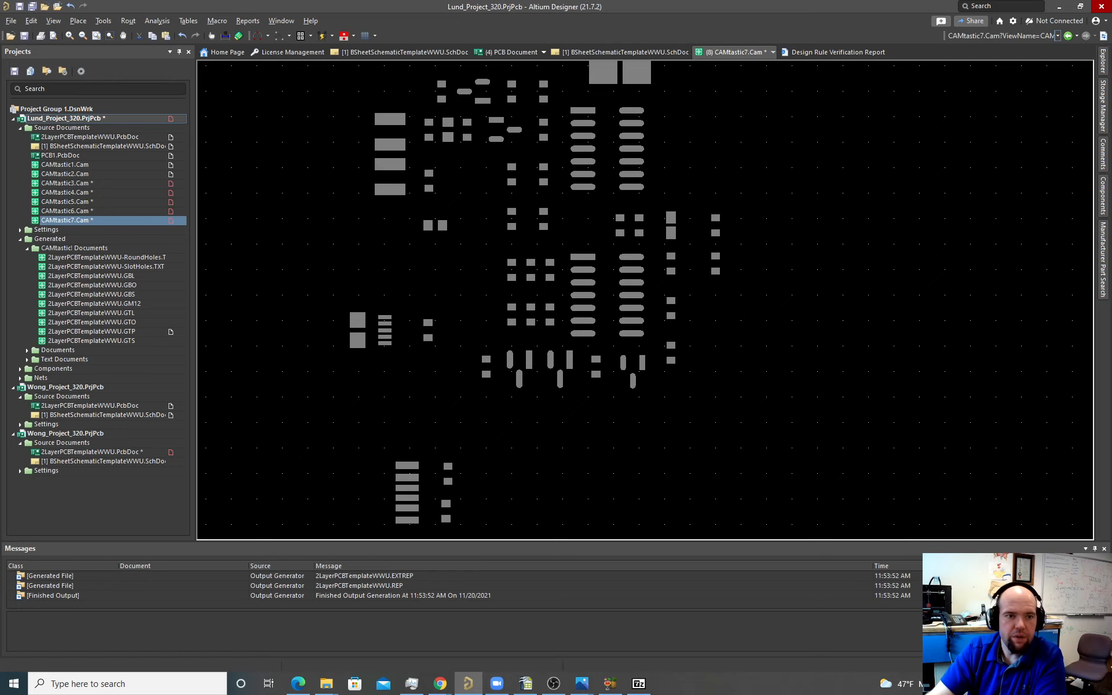
mouse_move(334, 685)
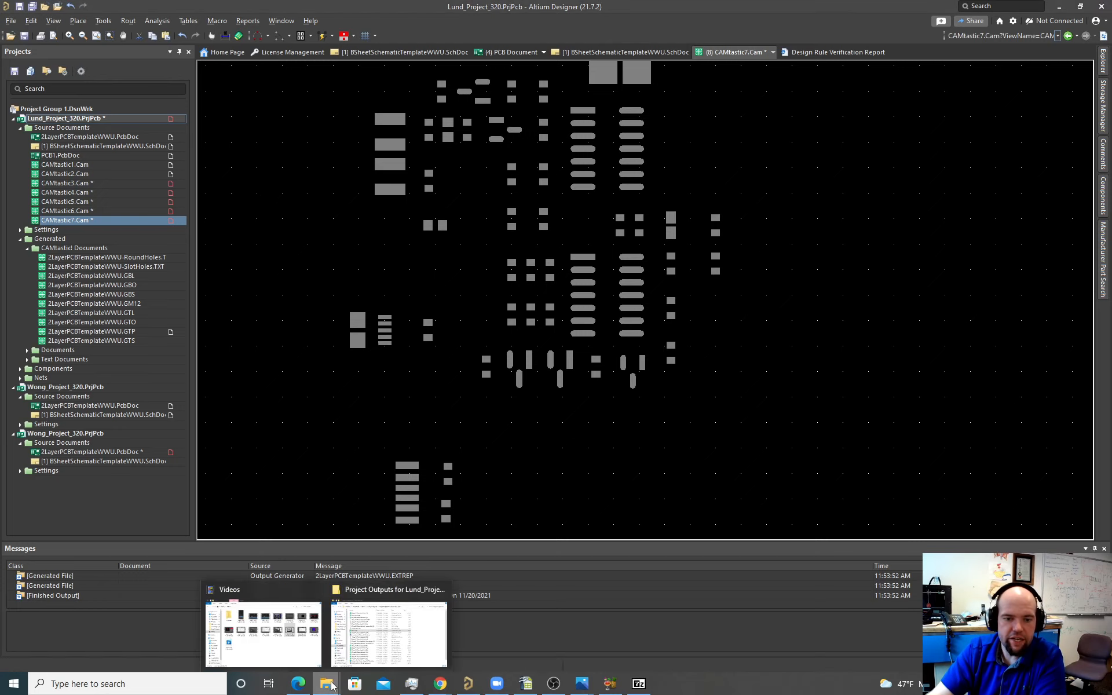
left_click(337, 638)
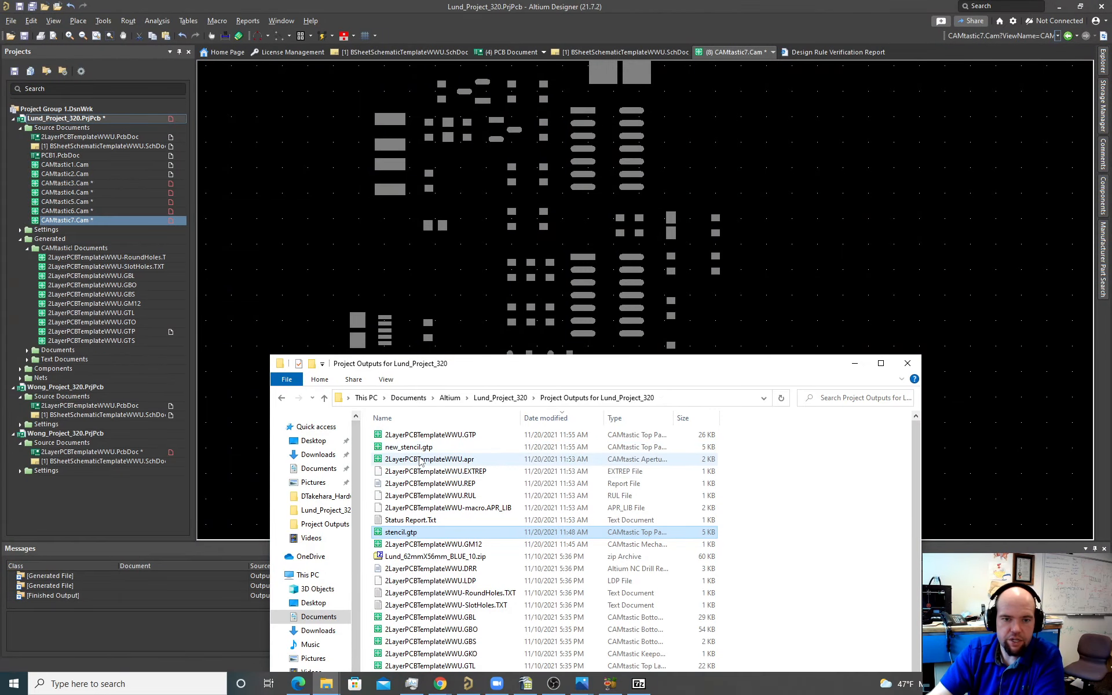
- Sort the project outputs folder by modification date and compare 2LayerPCBTemplateWWU.GTP with new_stencil.gtp
left_click(539, 418)
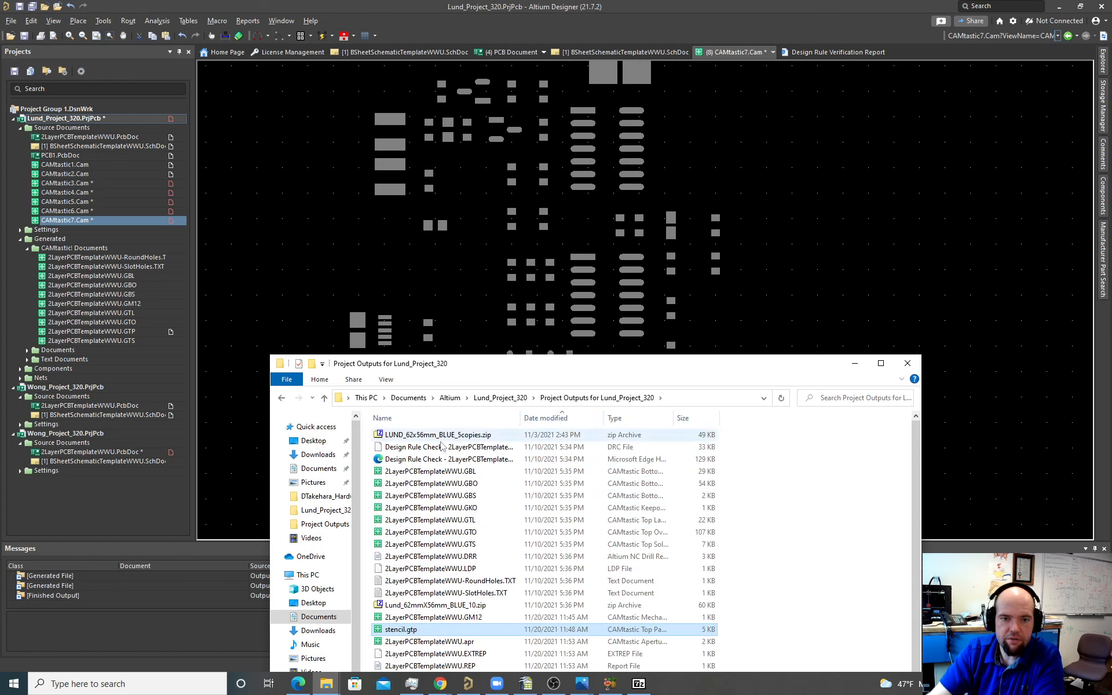
left_click(536, 418)
left_click(548, 447)
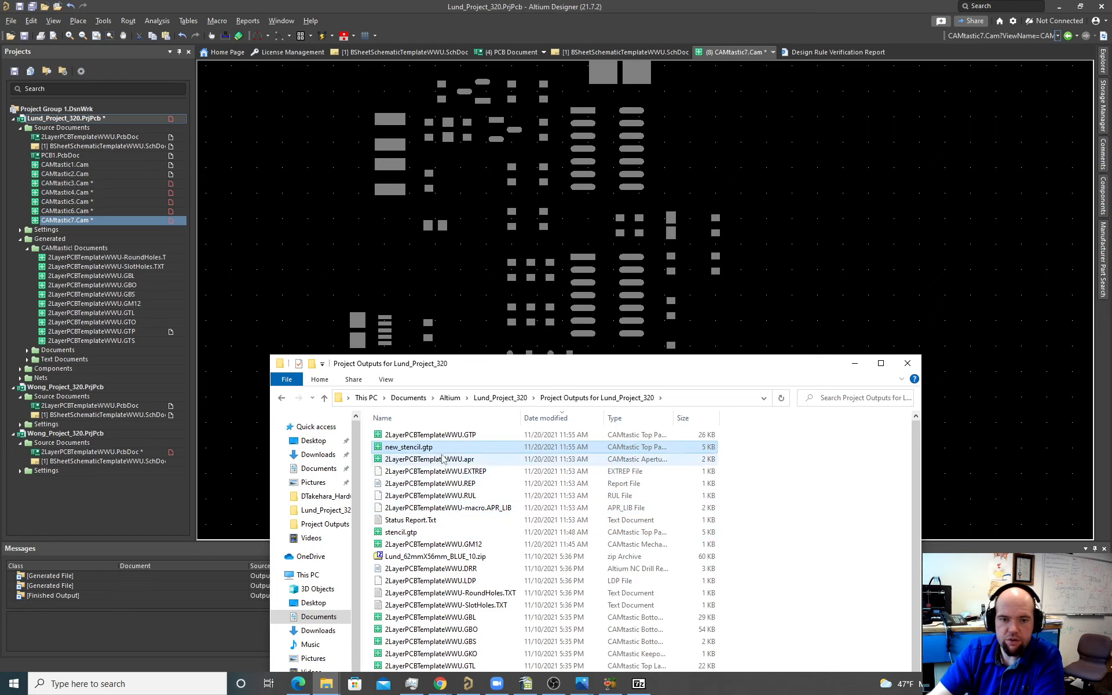
left_click(429, 435)
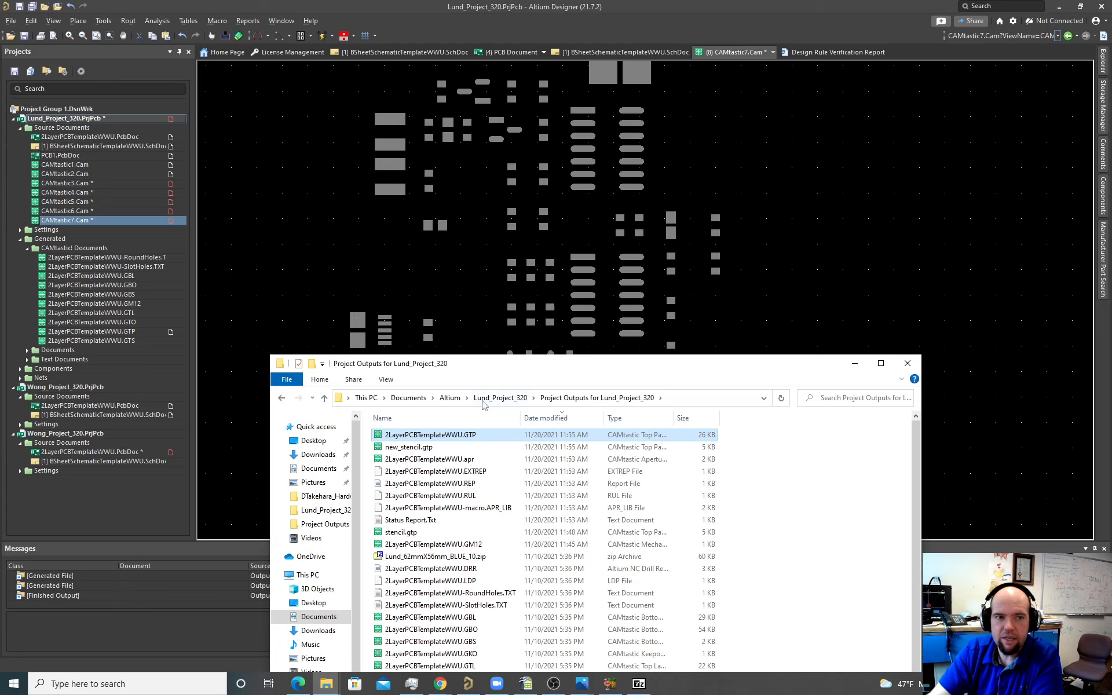
left_click_drag(407, 368, 456, 488)
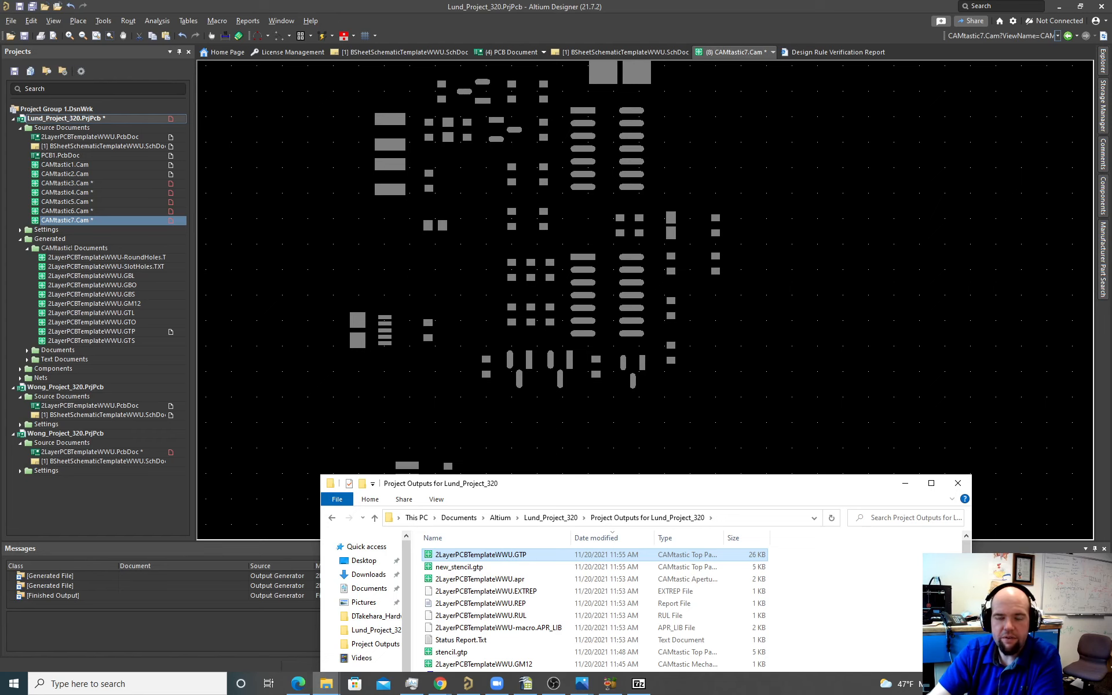
left_click_drag(533, 486, 522, 249)
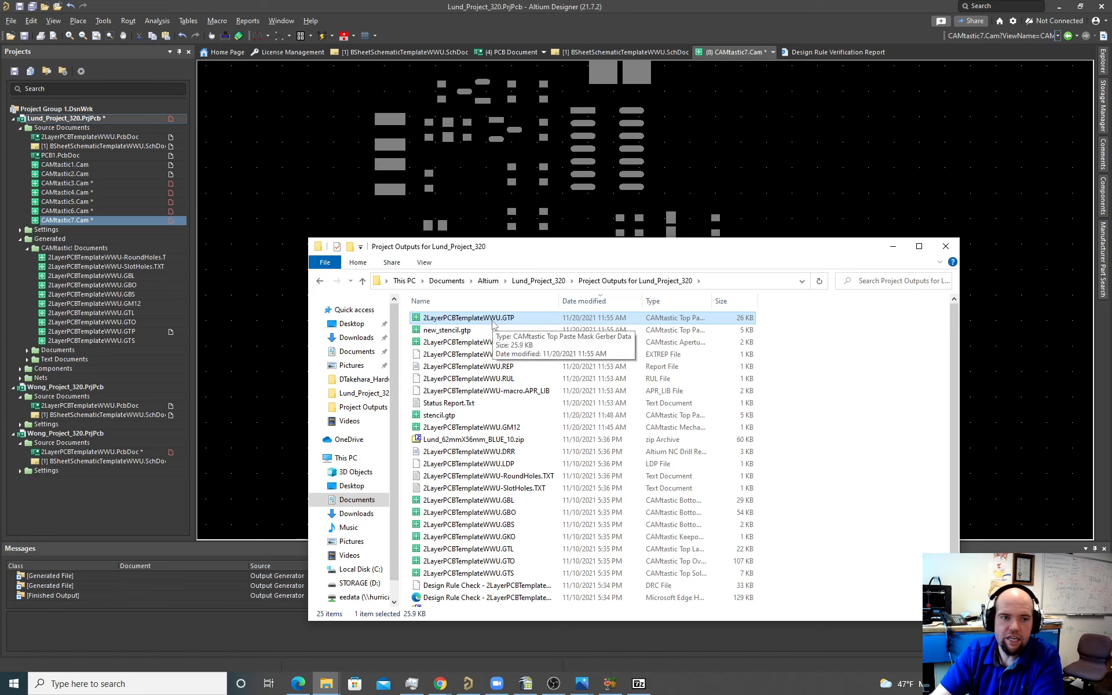
left_click(439, 332)
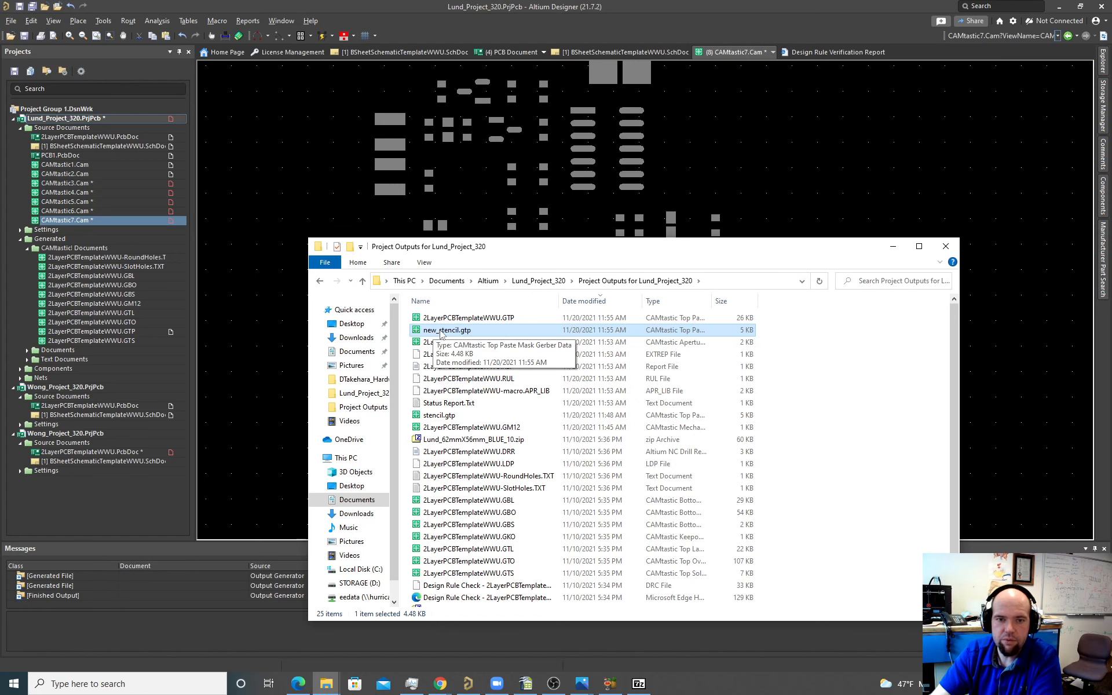
- Switch to the OSH Stencils site in Chrome and view the account's existing stencil projects
mouse_move(440, 688)
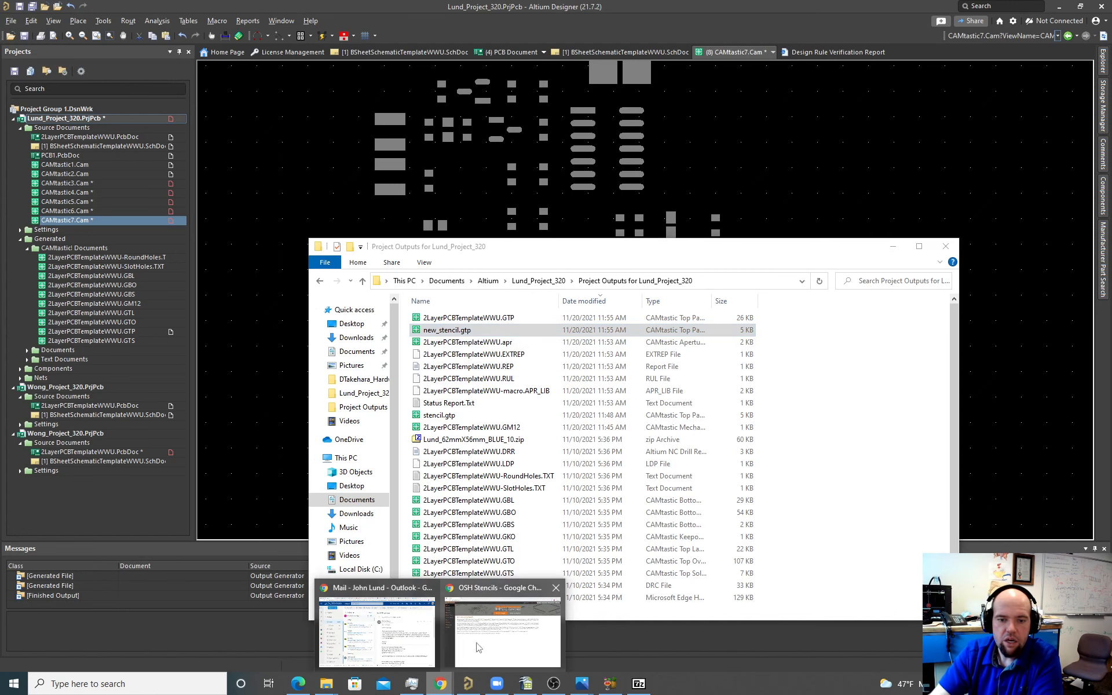
left_click(480, 644)
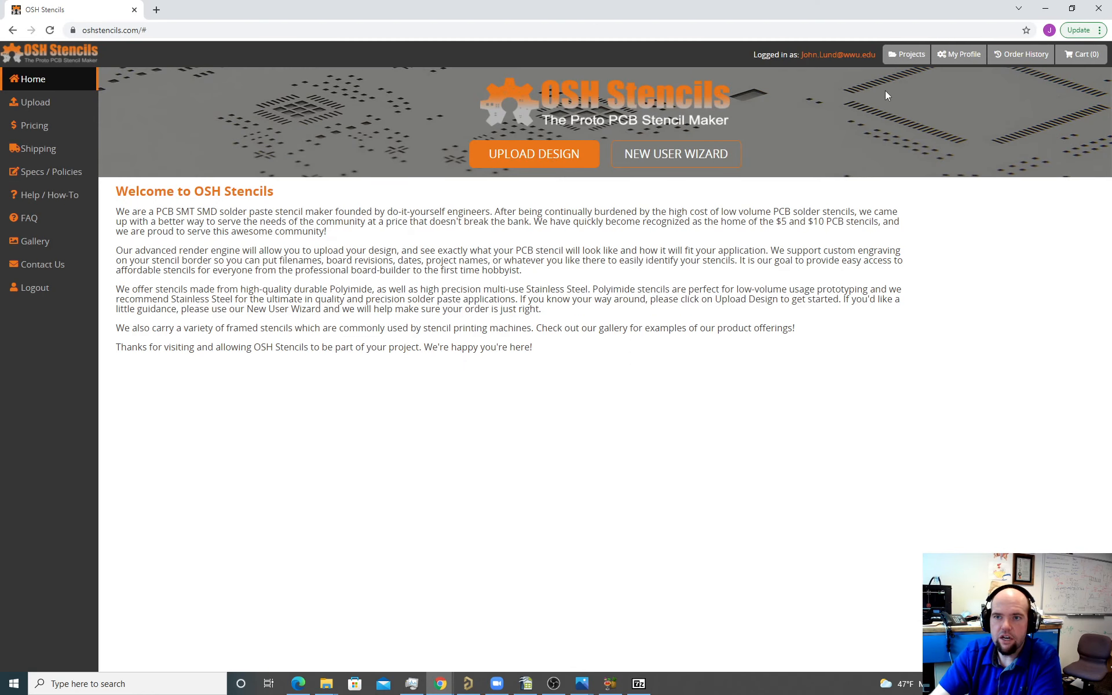
left_click(907, 54)
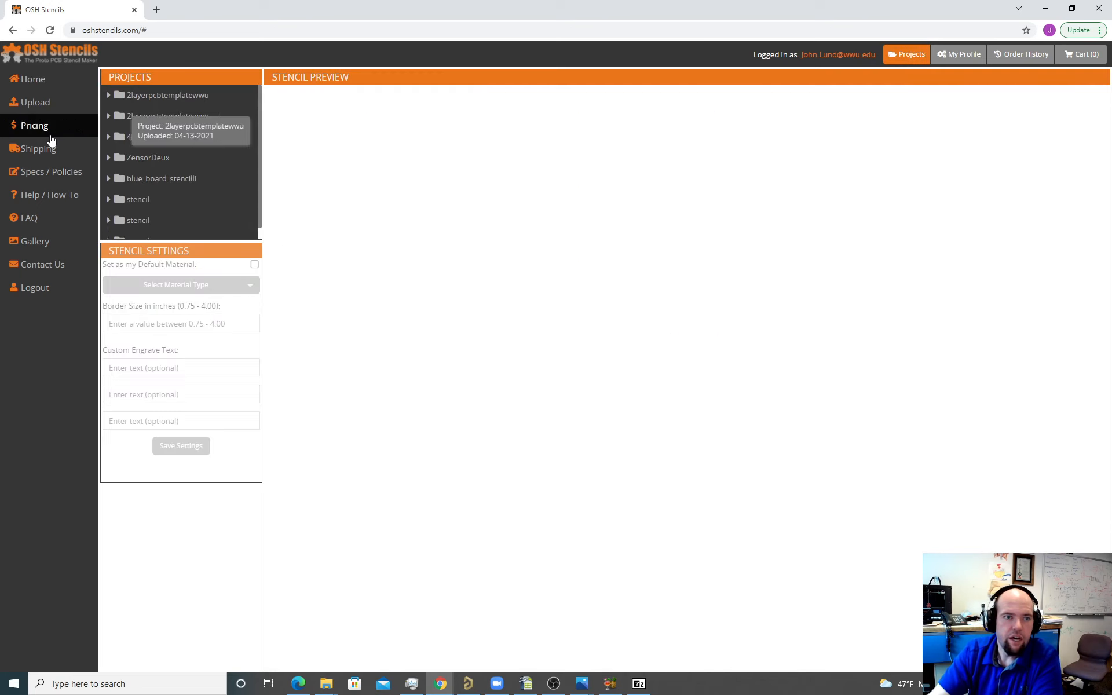
- Upload new_stencil.gtp from the project outputs folder as a new design and accept the automatic project assignment
left_click(41, 107)
left_click(521, 154)
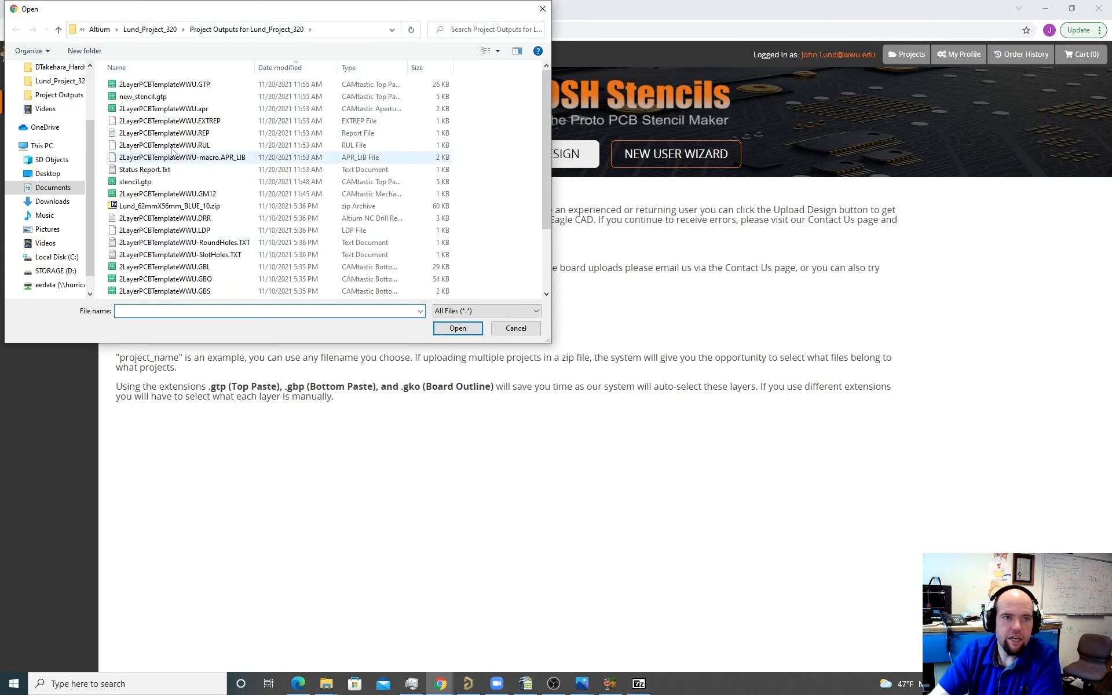
left_click(252, 95)
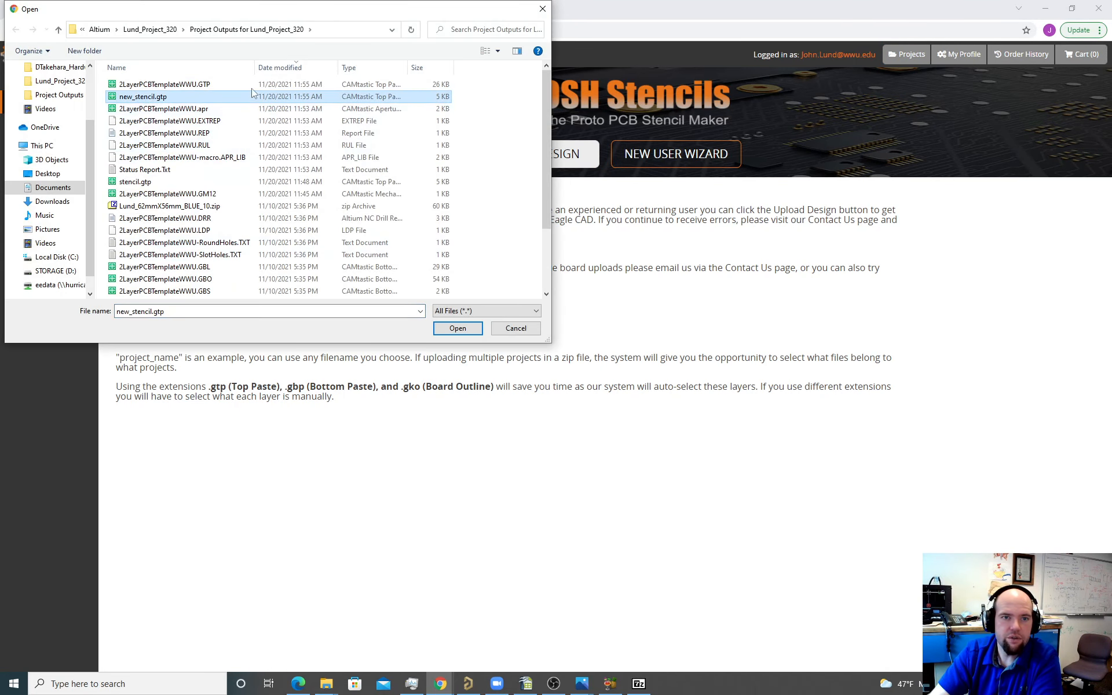
left_click(458, 328)
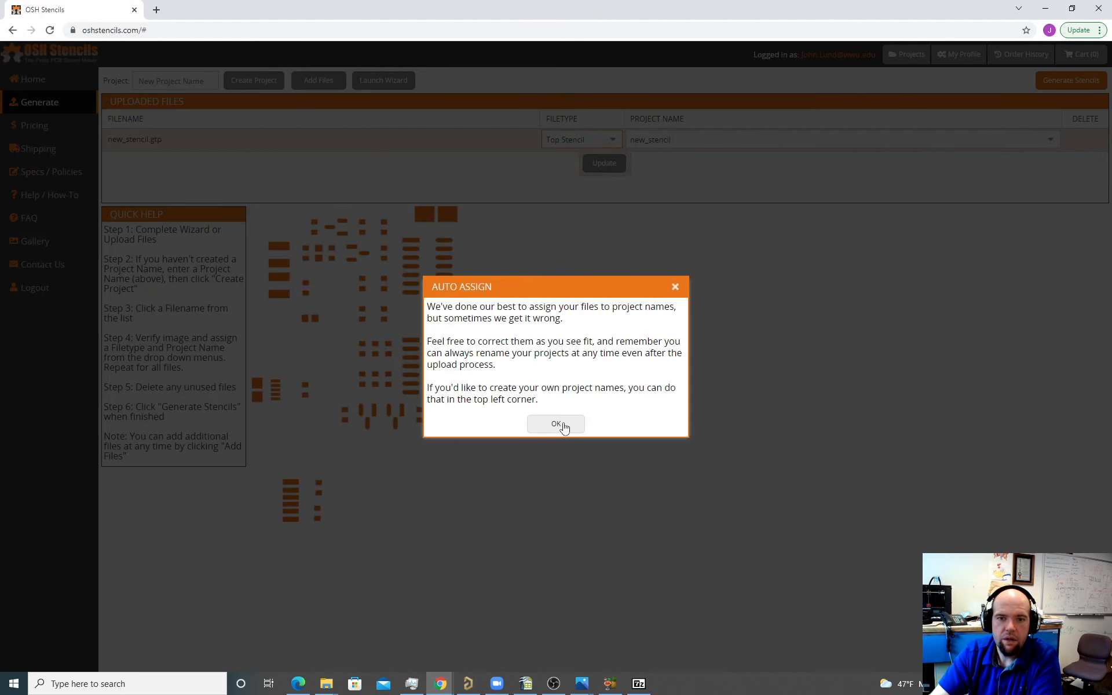
left_click(560, 425)
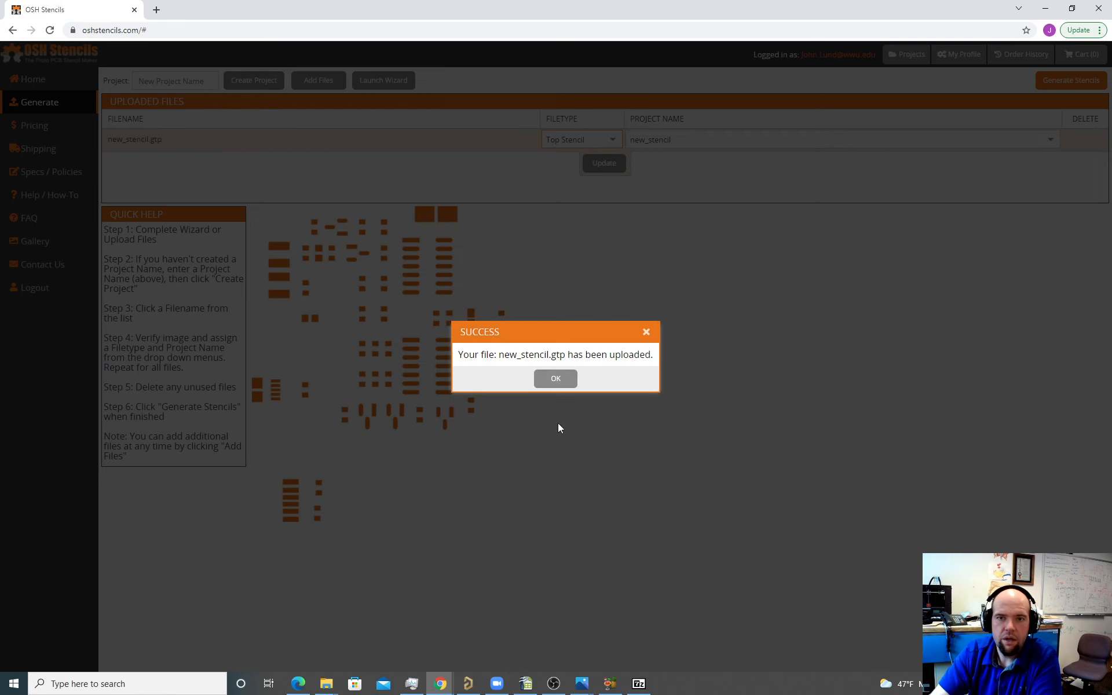
left_click(565, 383)
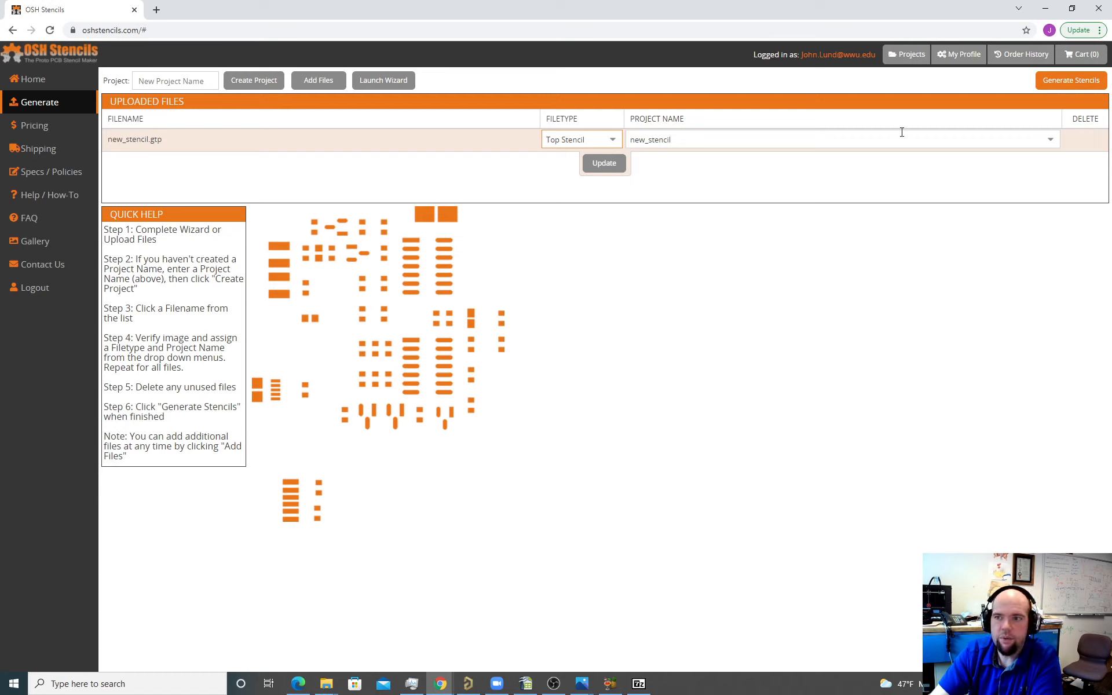
- Generate the stencil from the uploaded file and open the Top Stencil of the new_stencil project
left_click(1055, 81)
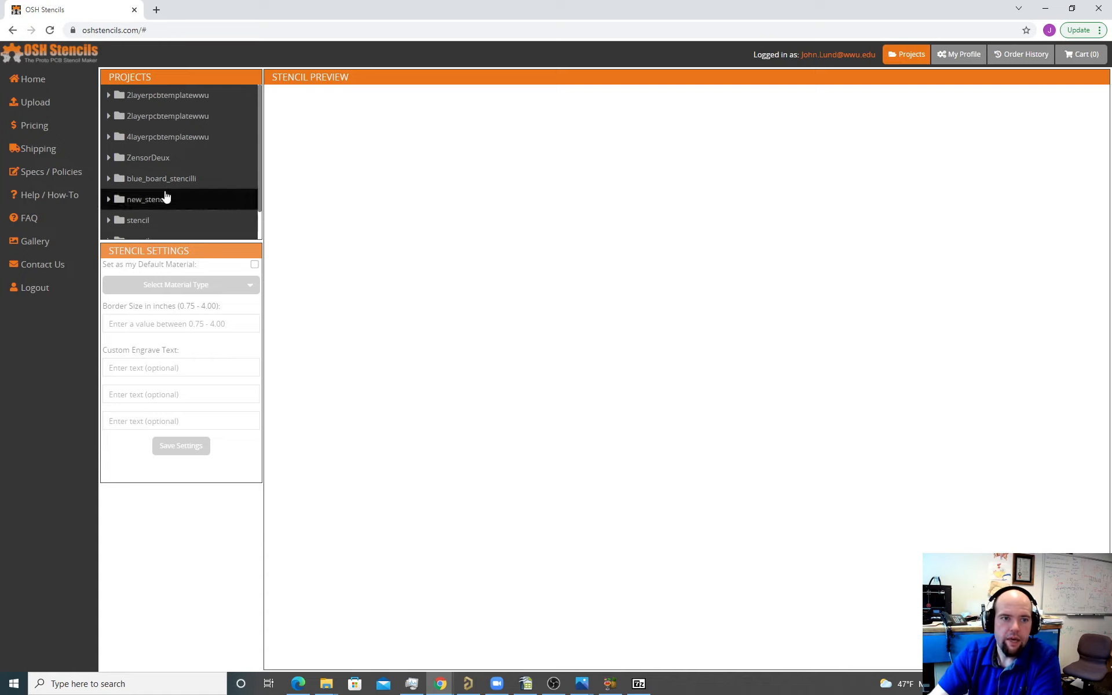
scroll(173, 220, "down", 1)
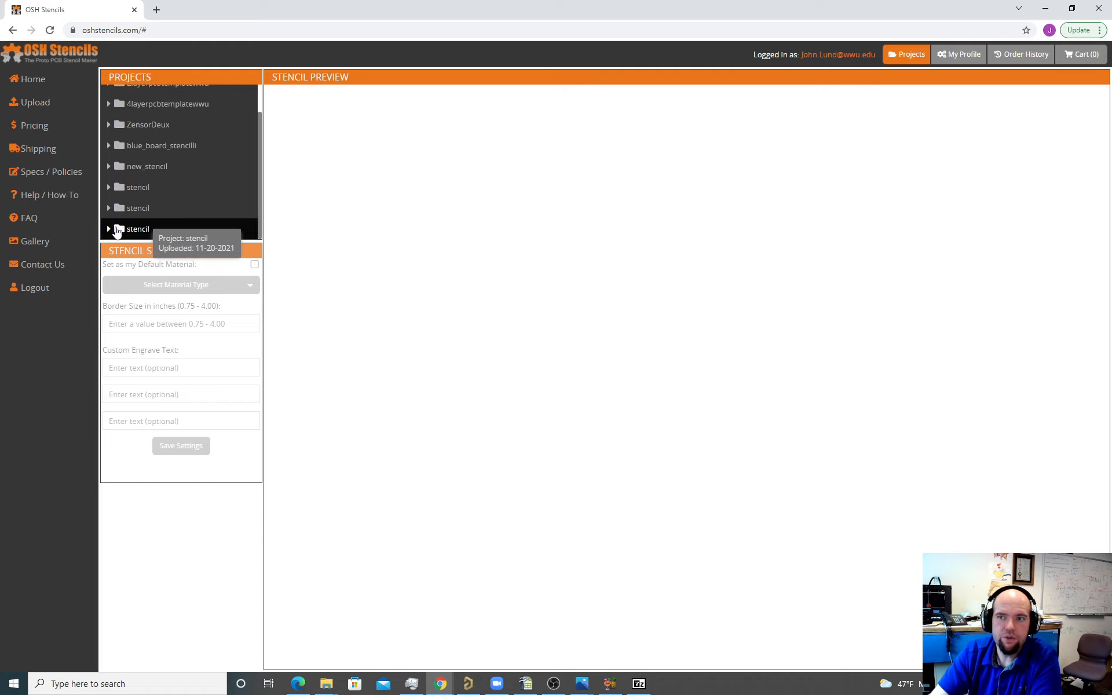
scroll(110, 211, "up", 1)
left_click(109, 199)
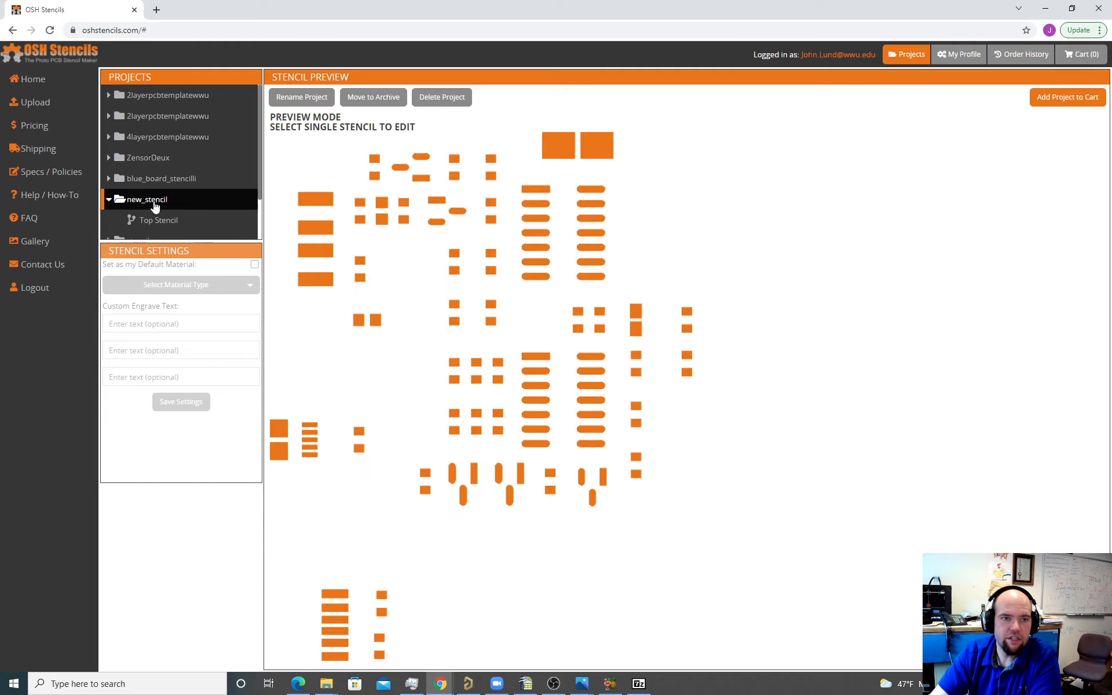
scroll(153, 194, "down", 2)
left_click(158, 168)
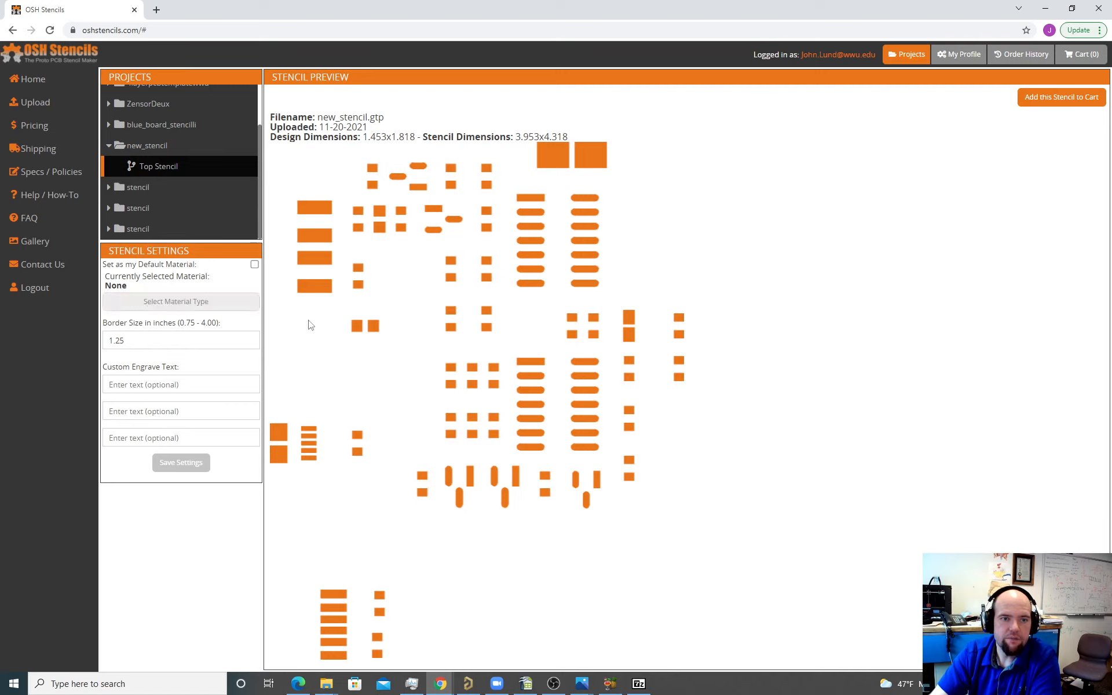
- Set the top stencil's material to frameless Stainless Steel with 4mil (0.004") thickness
left_click(181, 303)
mouse_move(172, 325)
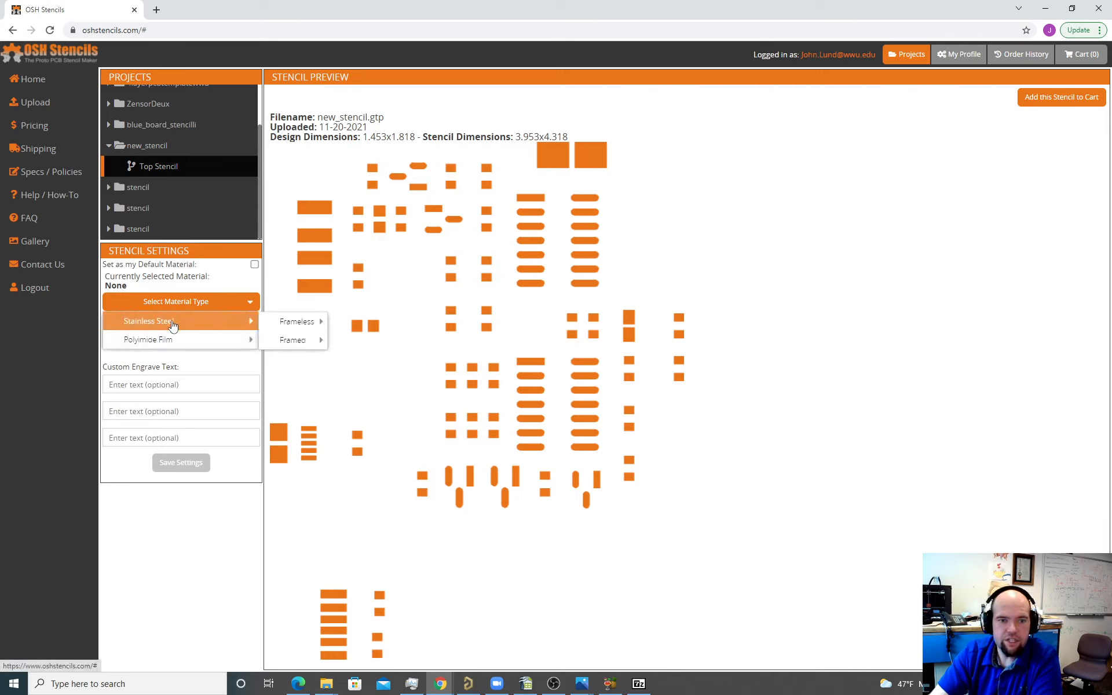
mouse_move(299, 326)
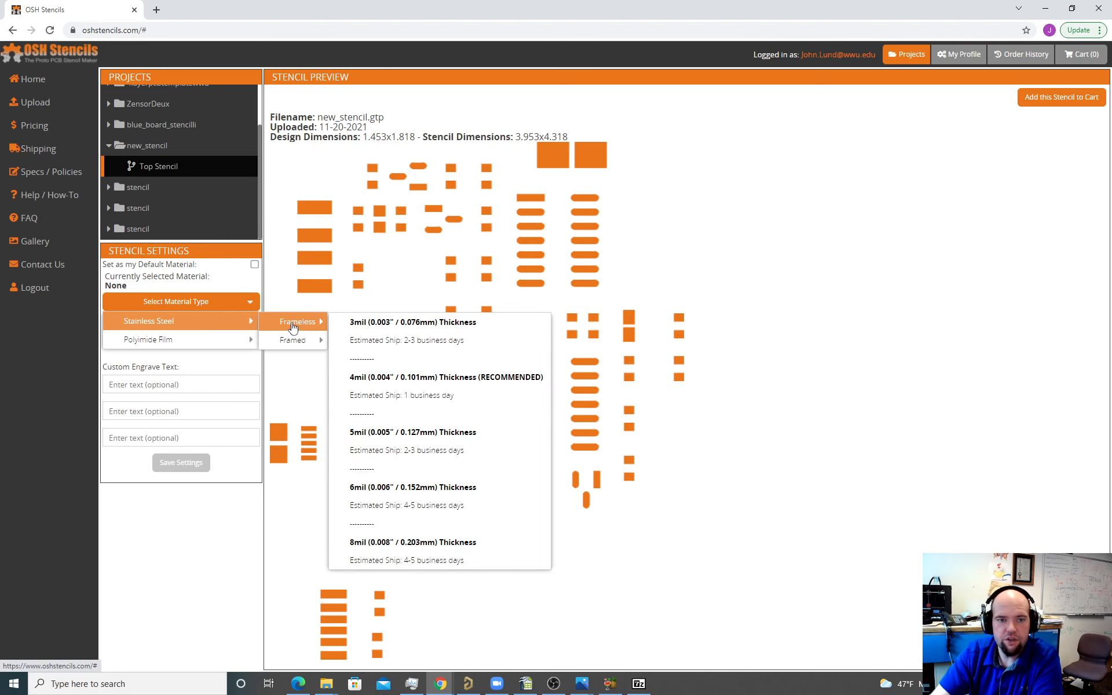
left_click(399, 383)
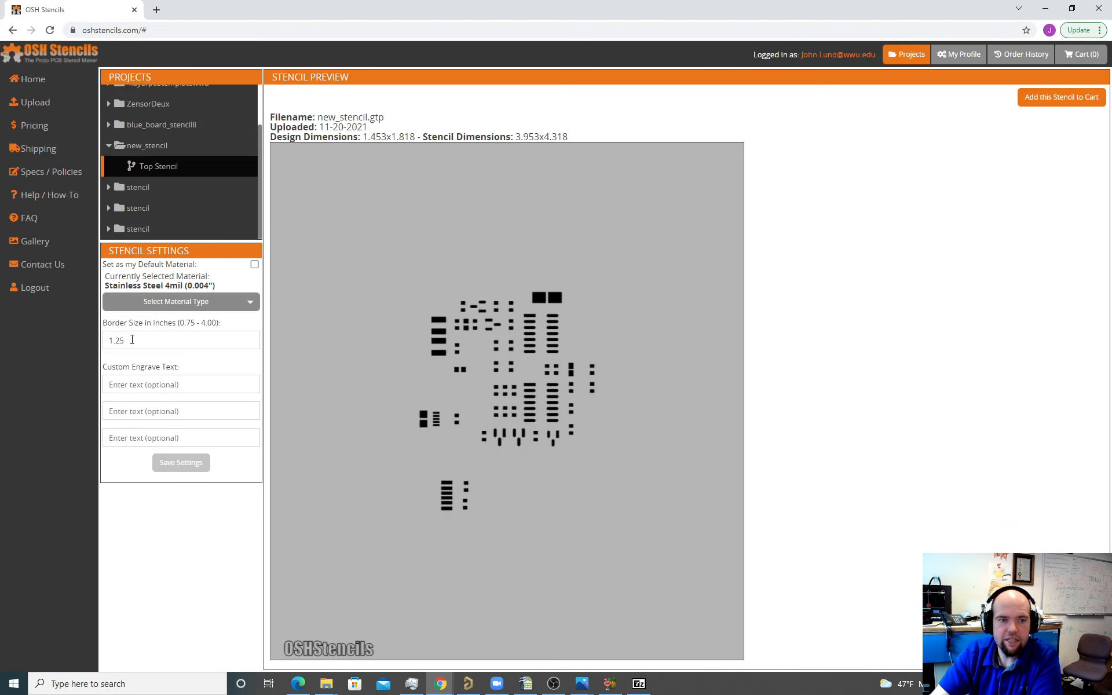
- Set the stencil's border size to 0.75 inches and save the stencil settings
left_click(137, 341)
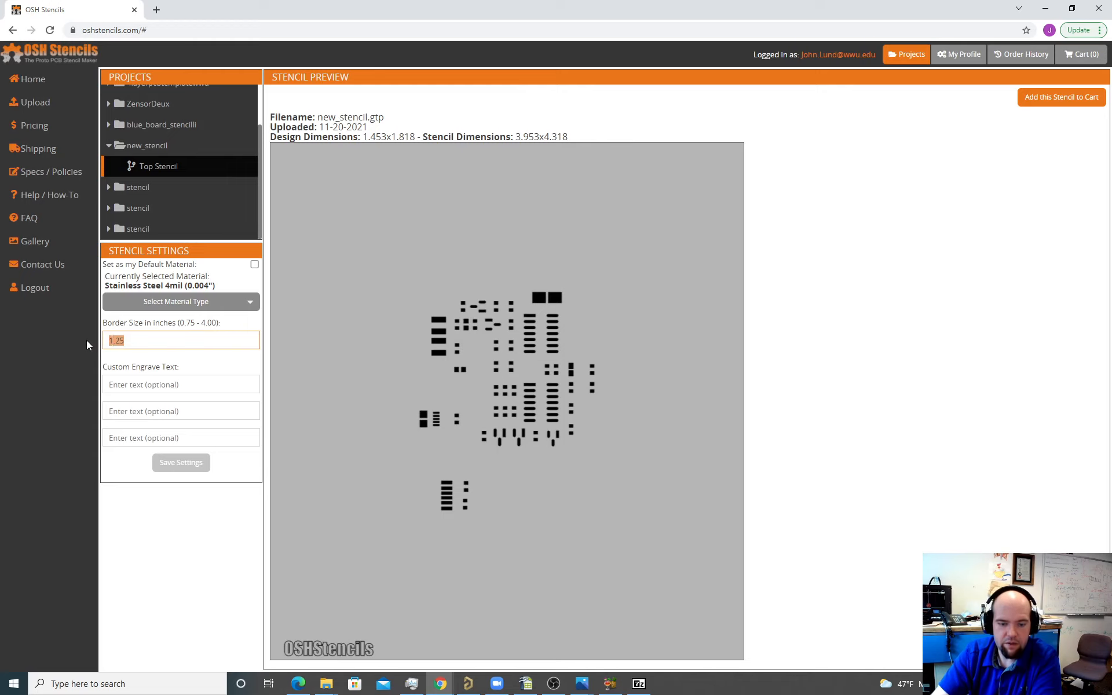
type("0.7")
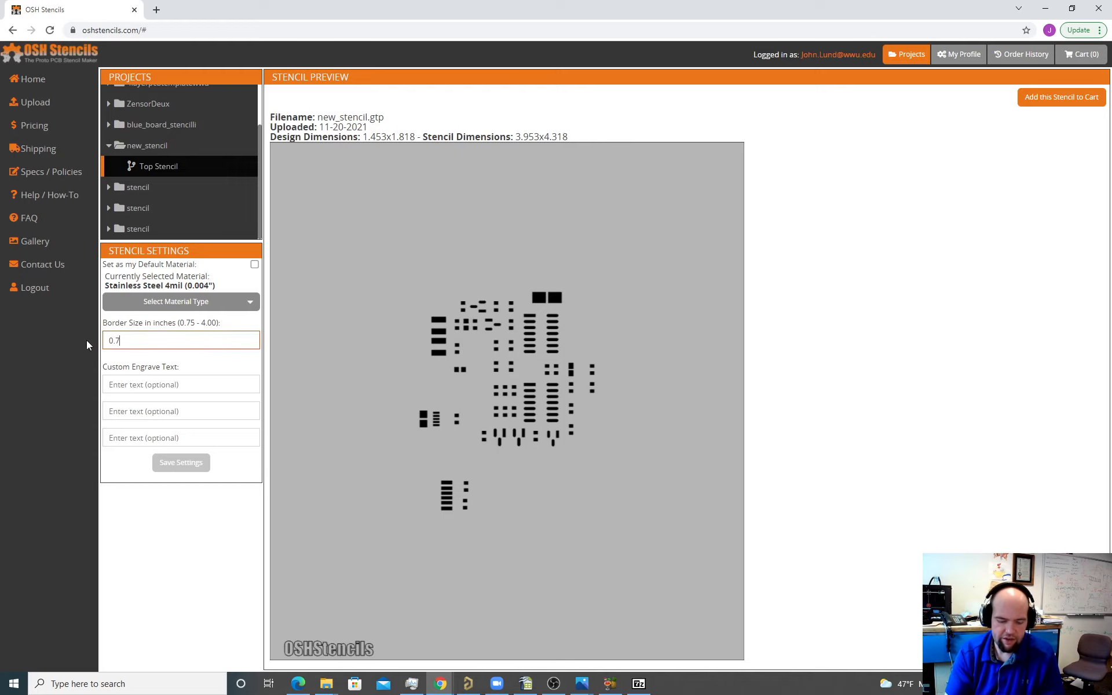
type("5")
left_click(183, 463)
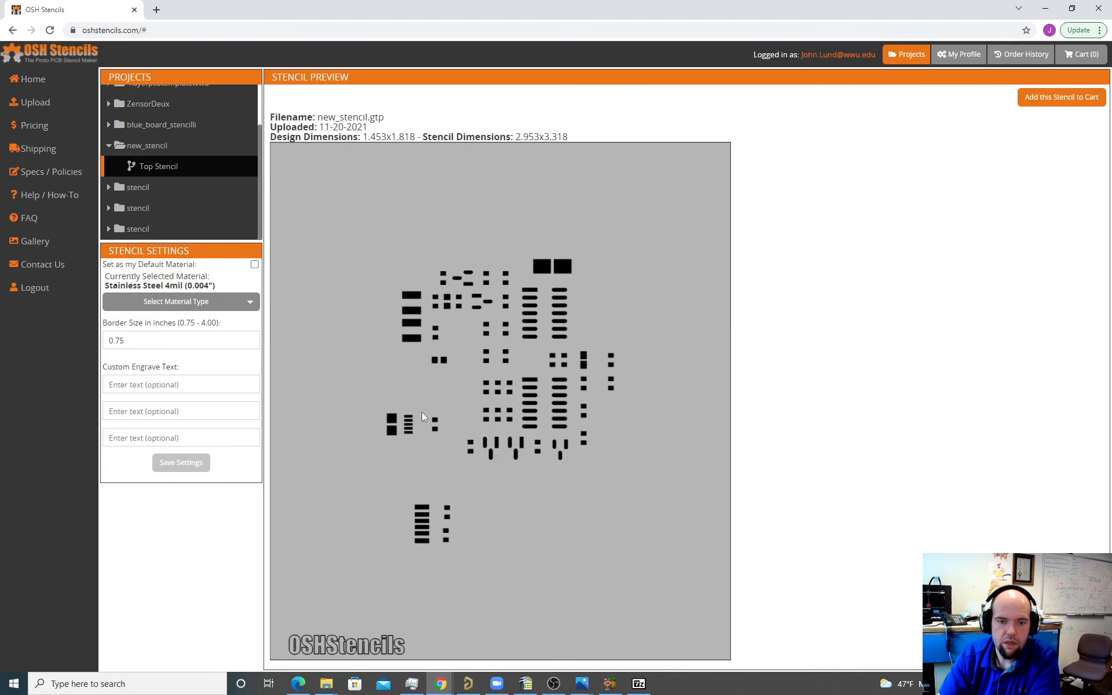
- Add the stainless steel top stencil to the cart and review its price there
left_click(1081, 98)
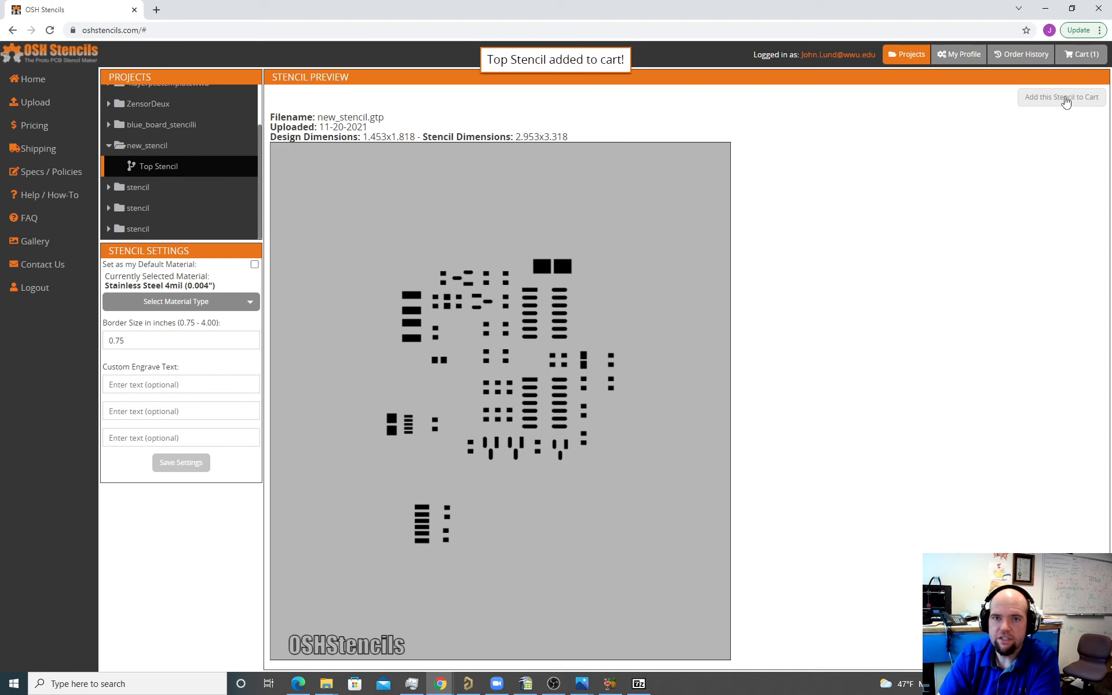
left_click(1084, 58)
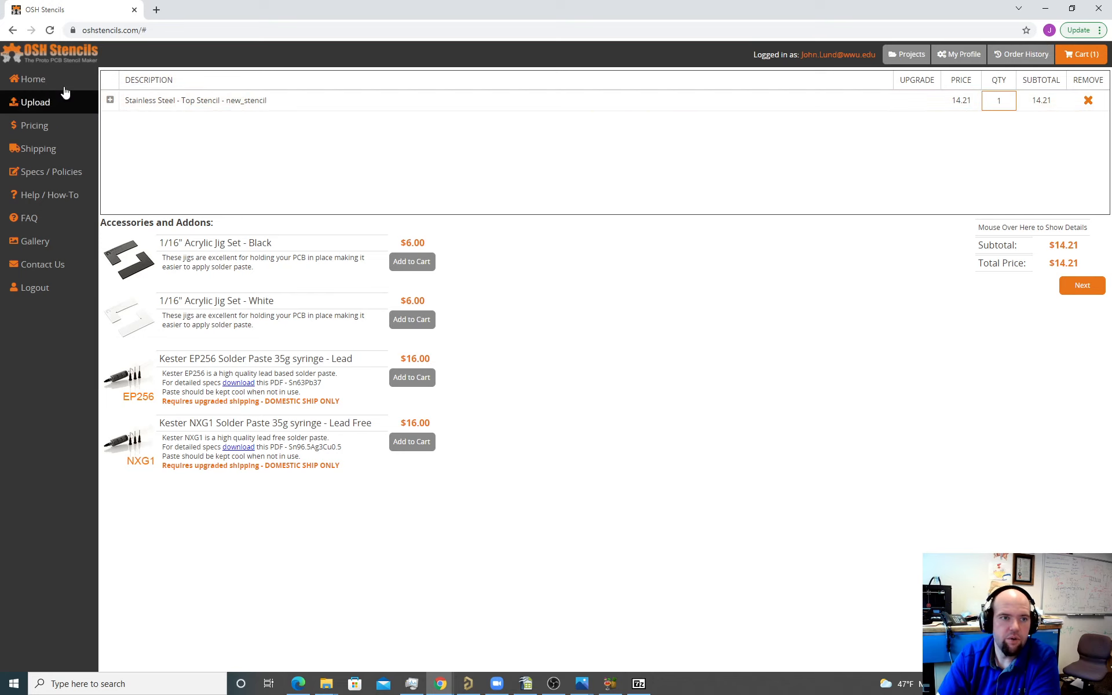
- Reopen new_stencil's Top Stencil from the projects and change its material to Polyimide Film with 3mil (0.003") thickness
left_click(892, 55)
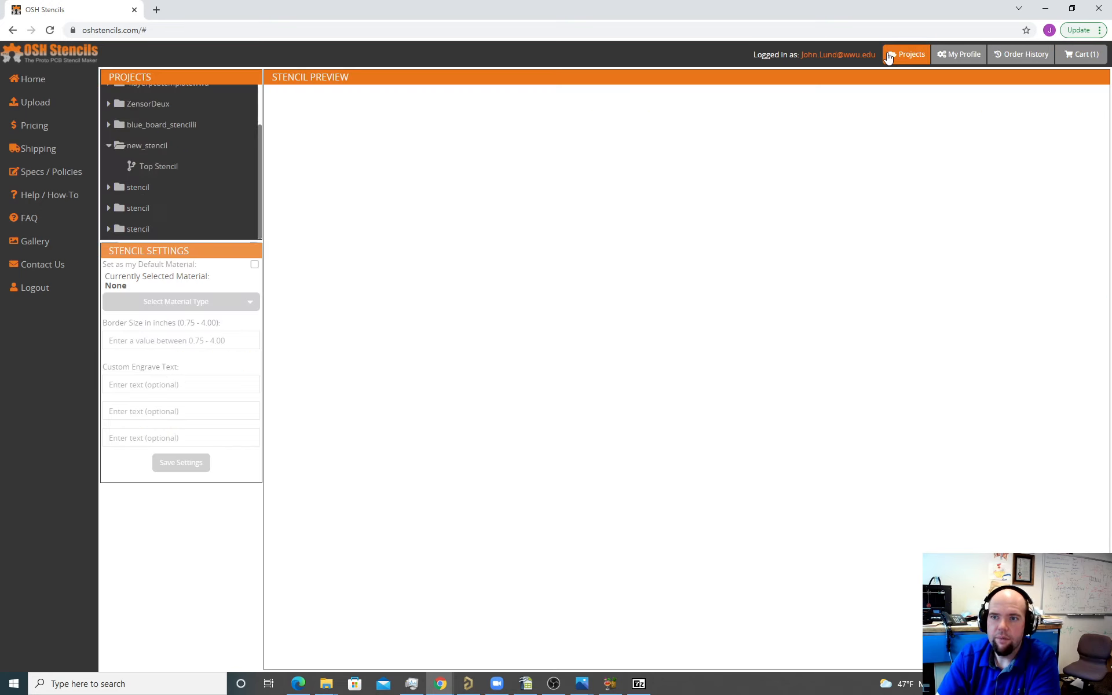
left_click(168, 167)
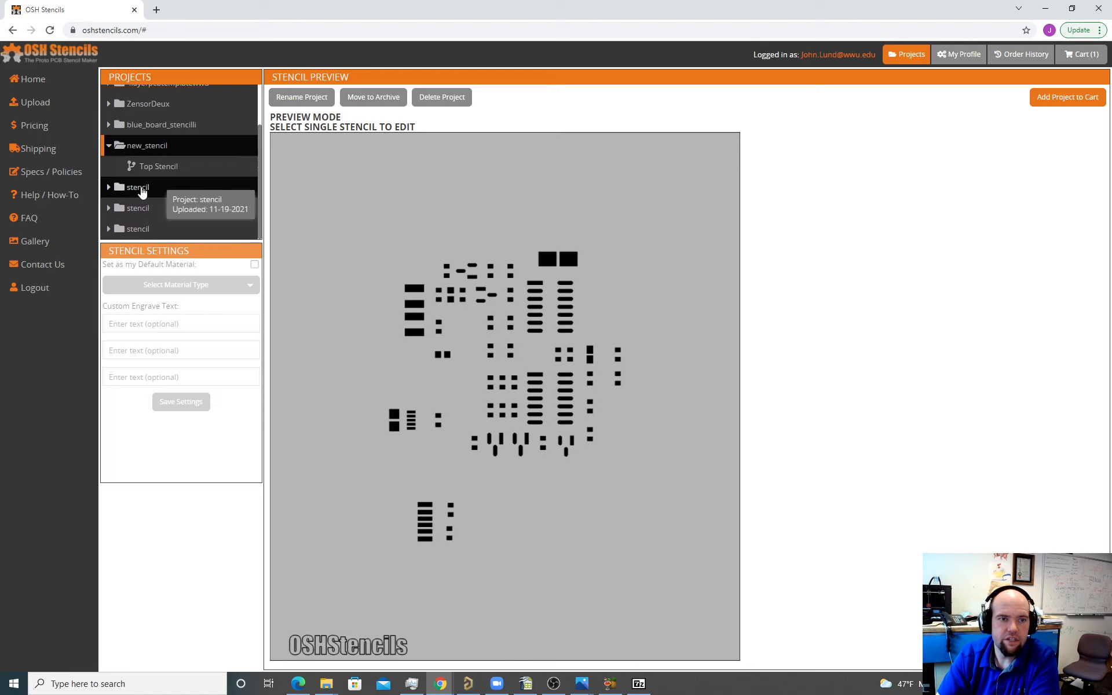
left_click(144, 184)
left_click(151, 172)
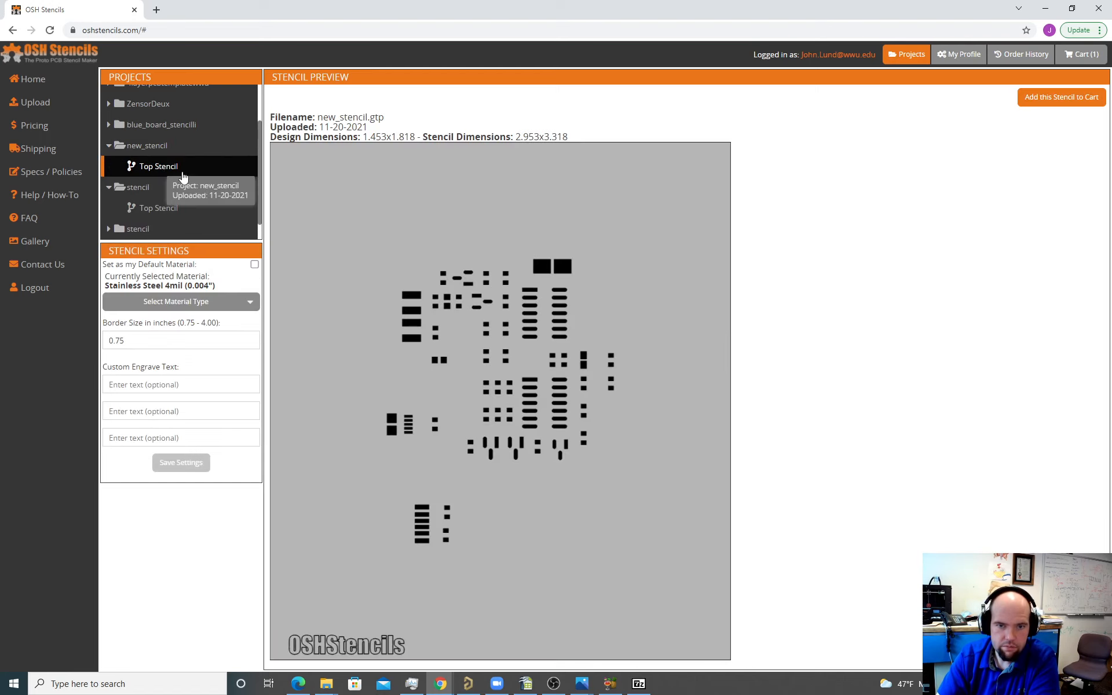
left_click(249, 307)
mouse_move(232, 341)
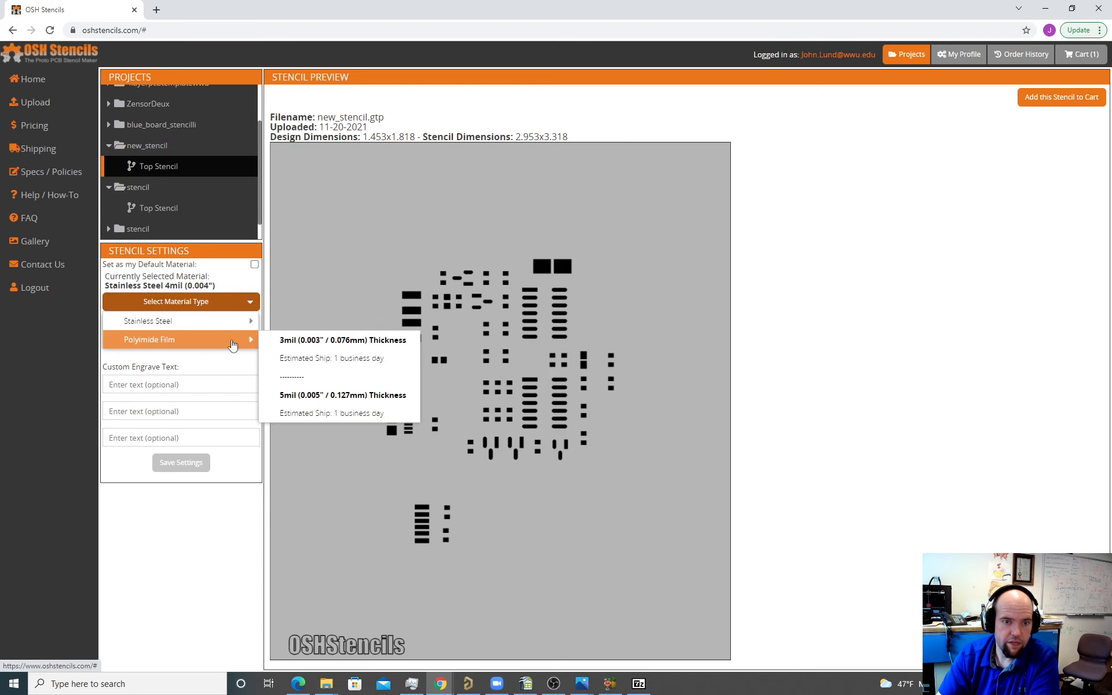
left_click(299, 348)
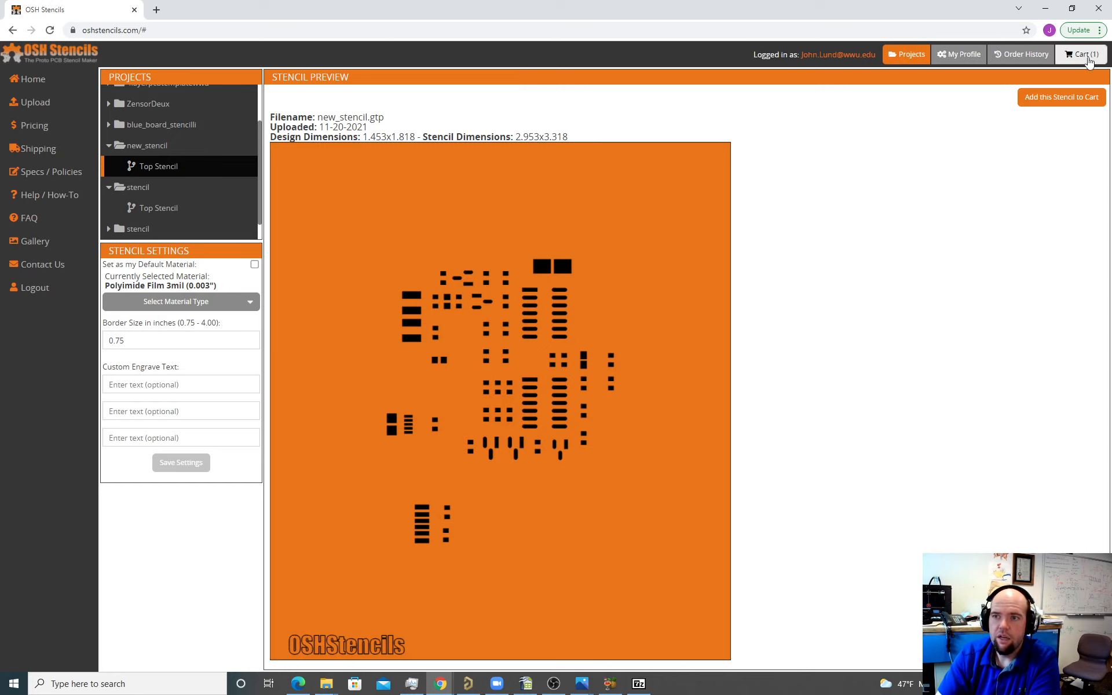
- Add the polyimide film top stencil to the cart and open the cart to compare both stencils
left_click(1059, 98)
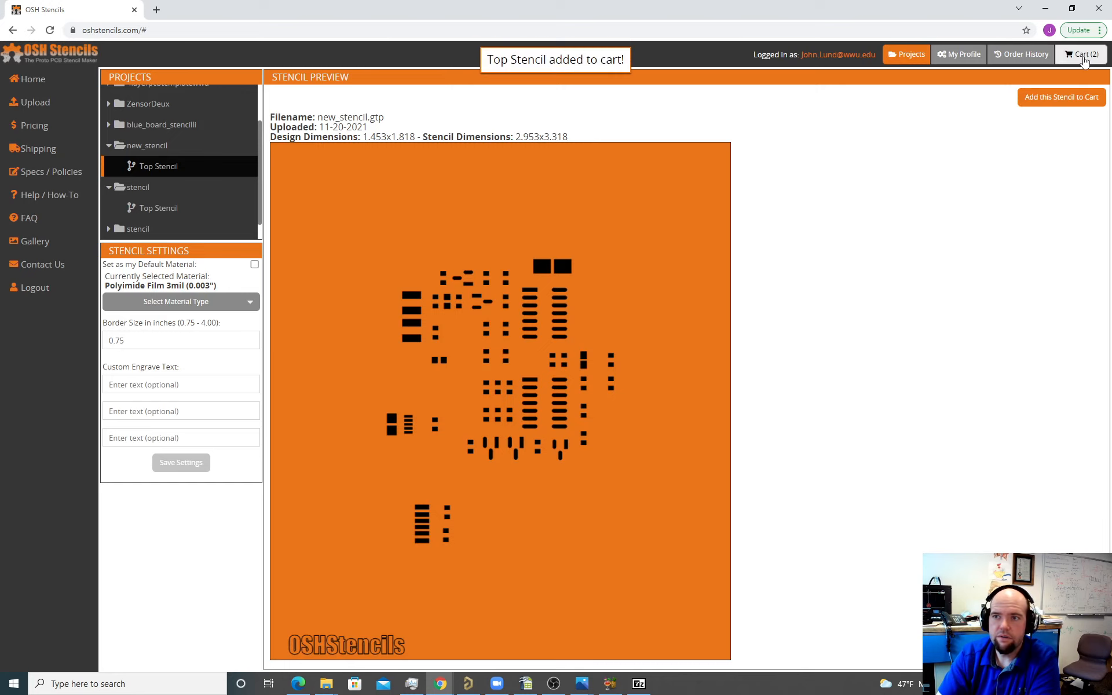
left_click(1081, 54)
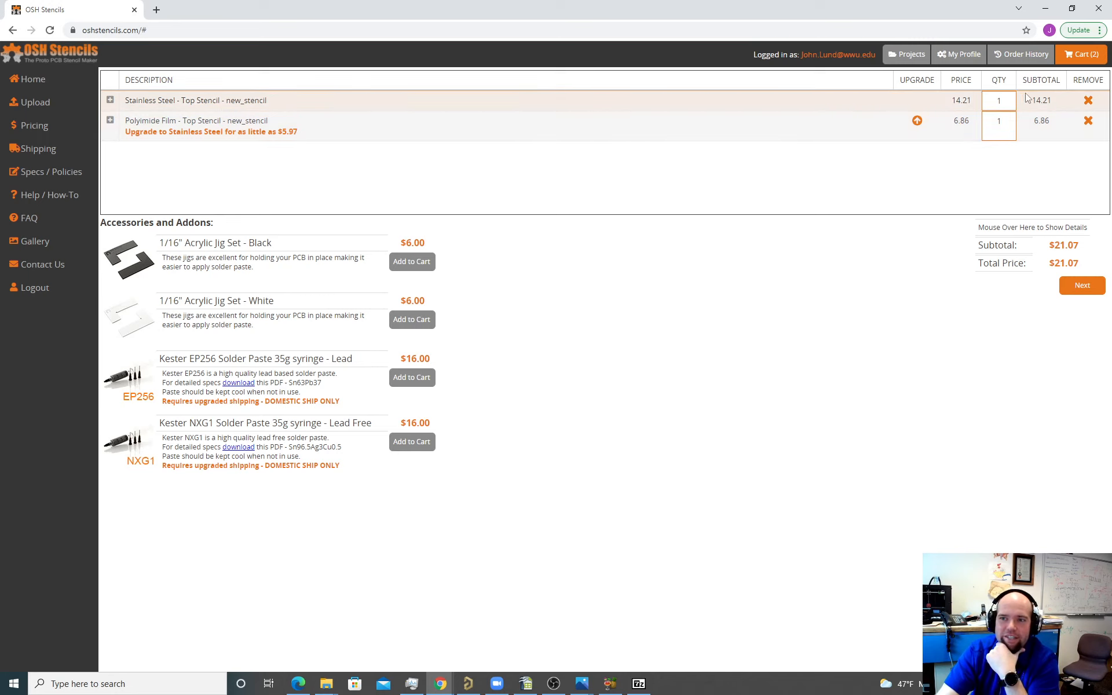
- Remove the stainless steel stencil from the cart and proceed to the shipping address form
left_click(1088, 101)
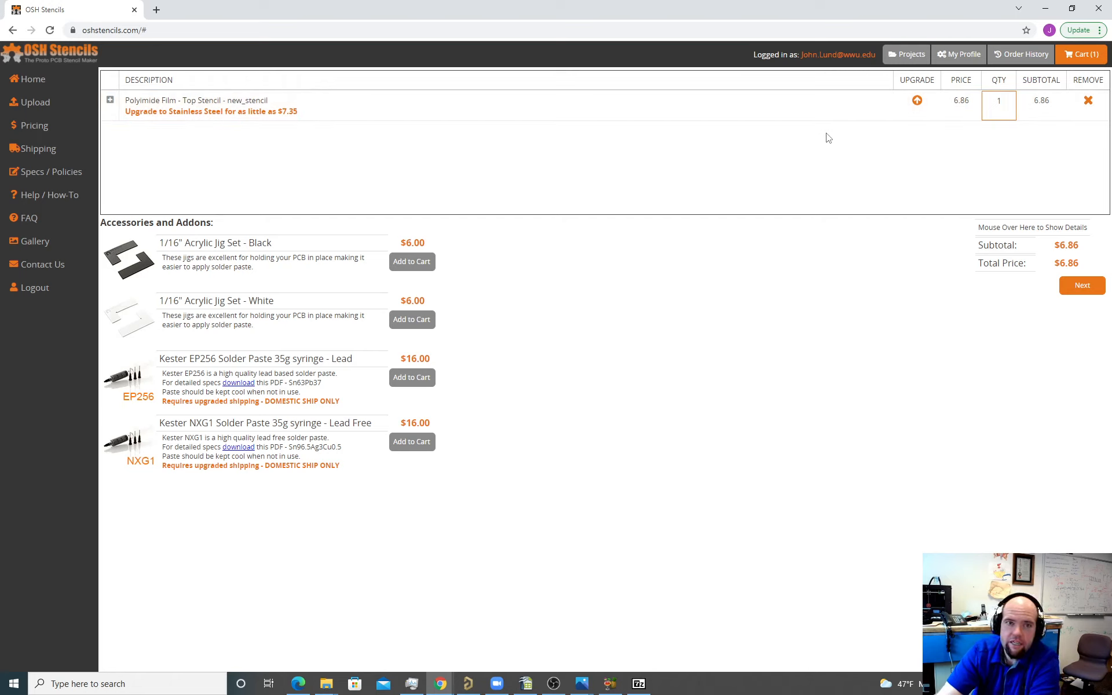
left_click(1081, 286)
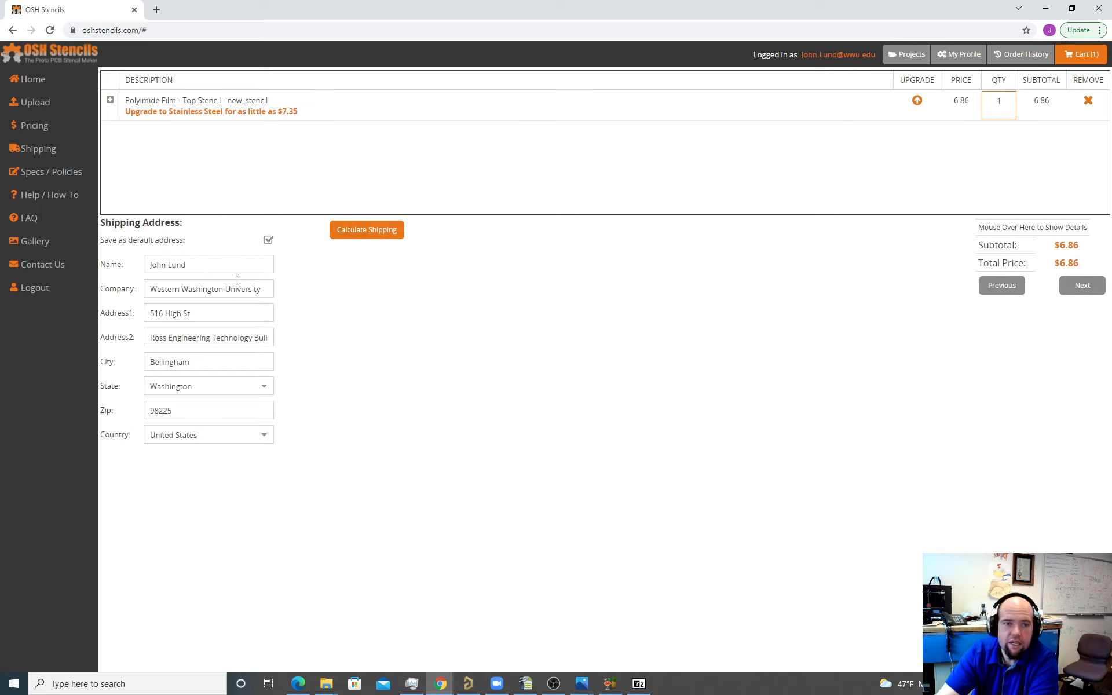
- Calculate shipping for the polyimide film stencil and choose USPS First Class w/Tracking
left_click(351, 231)
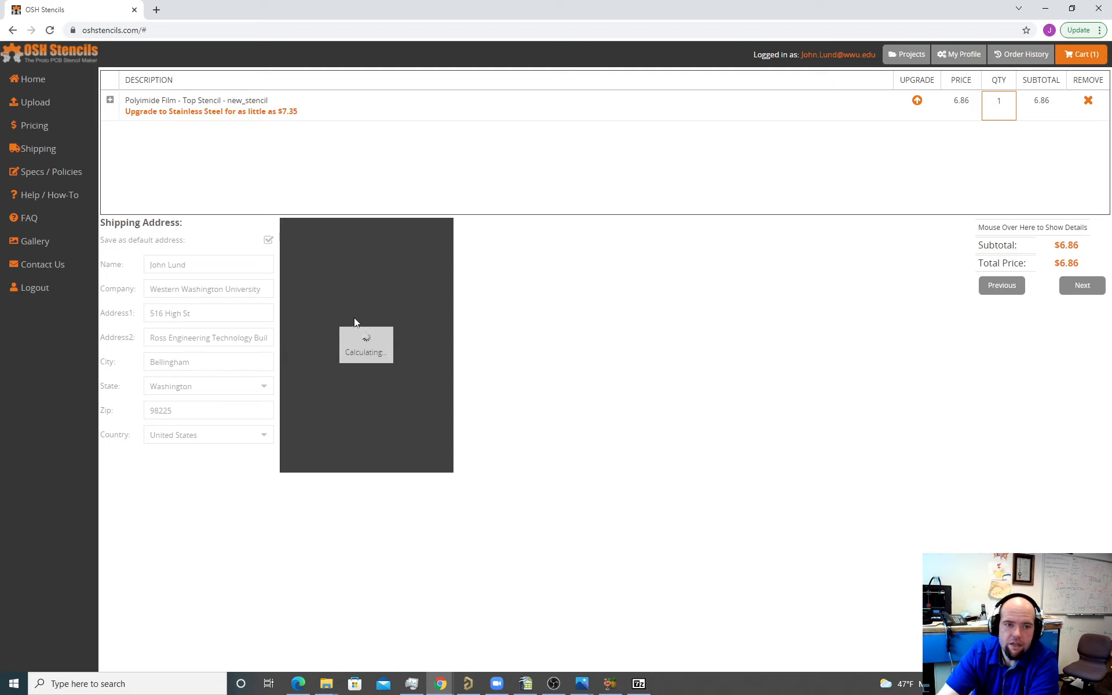
left_click(289, 250)
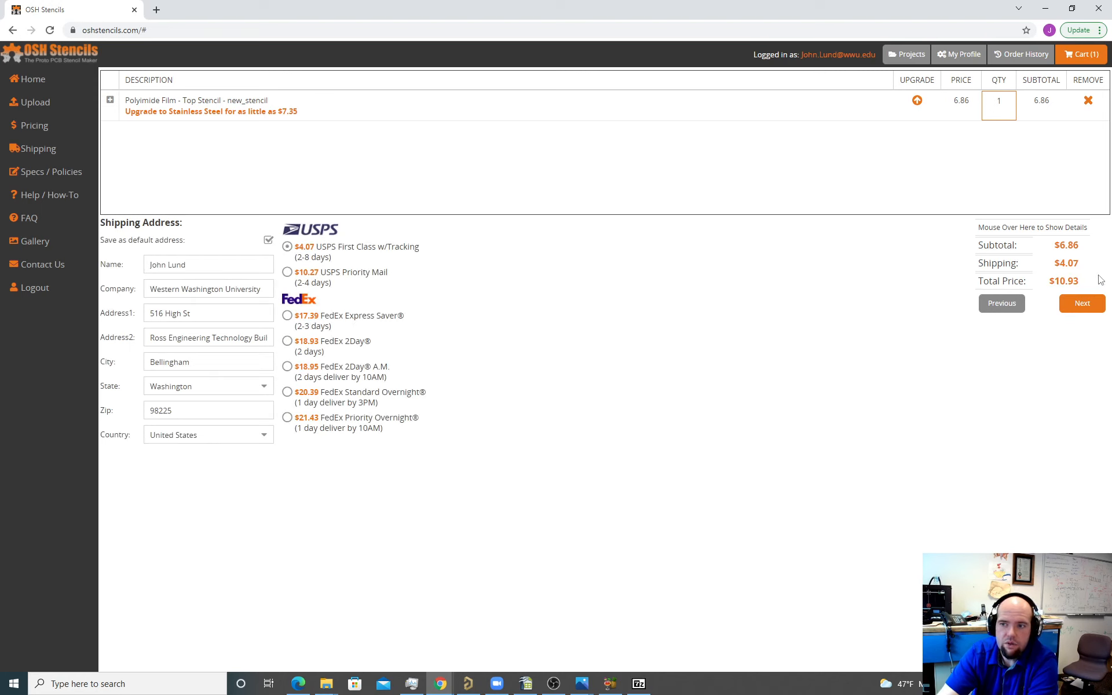
mouse_move(1055, 272)
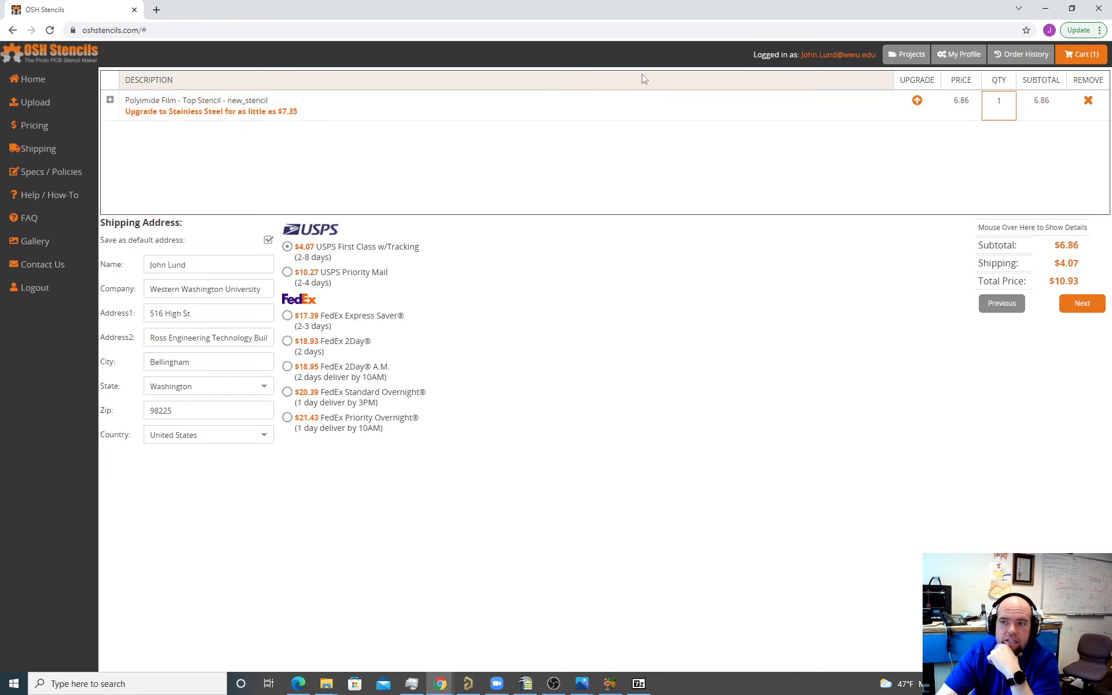
- Expand the cart item's details and upgrade the top stencil to stainless steel with 4mil (0.004") / 0.101mm thickness
left_click(111, 103)
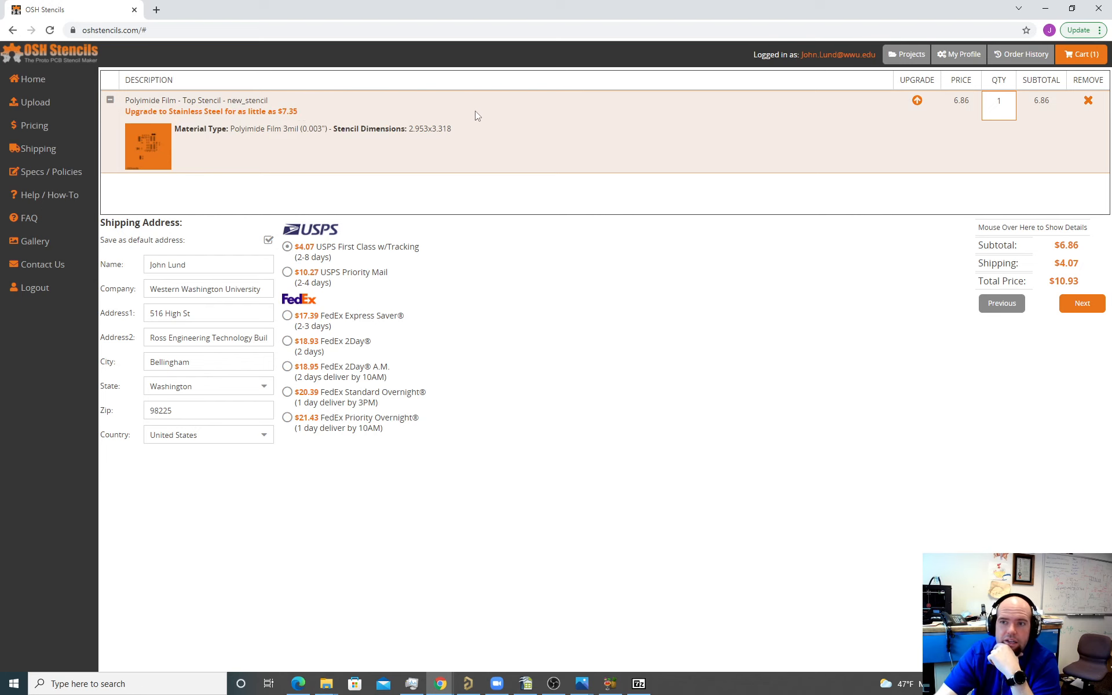
left_click(917, 101)
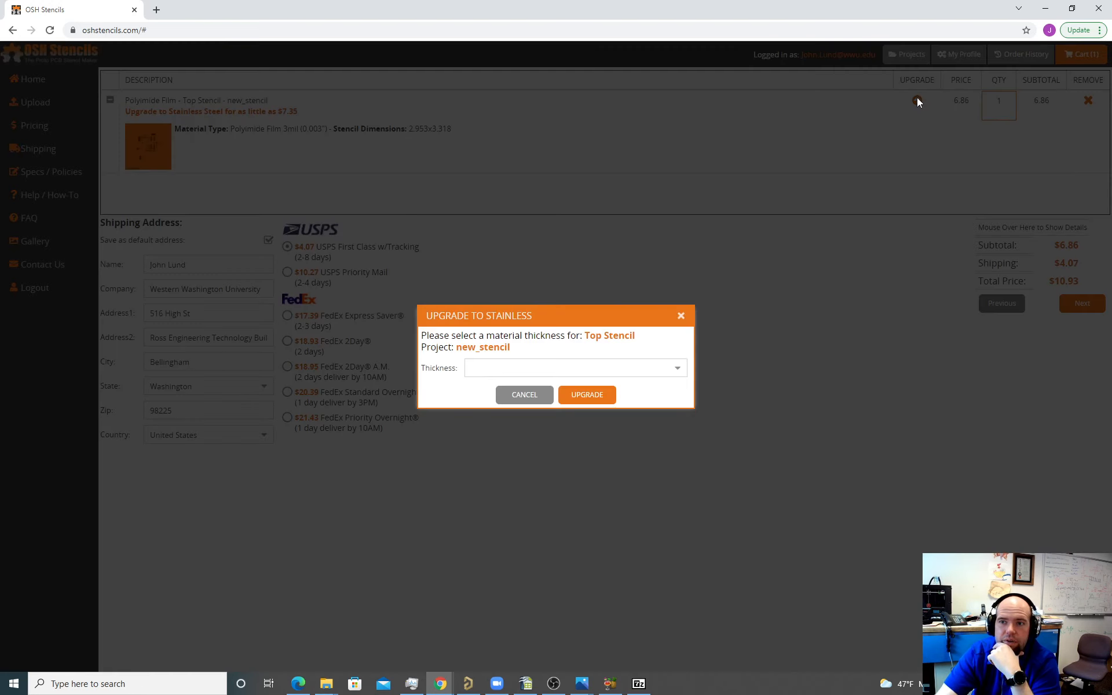
left_click(555, 367)
left_click(530, 412)
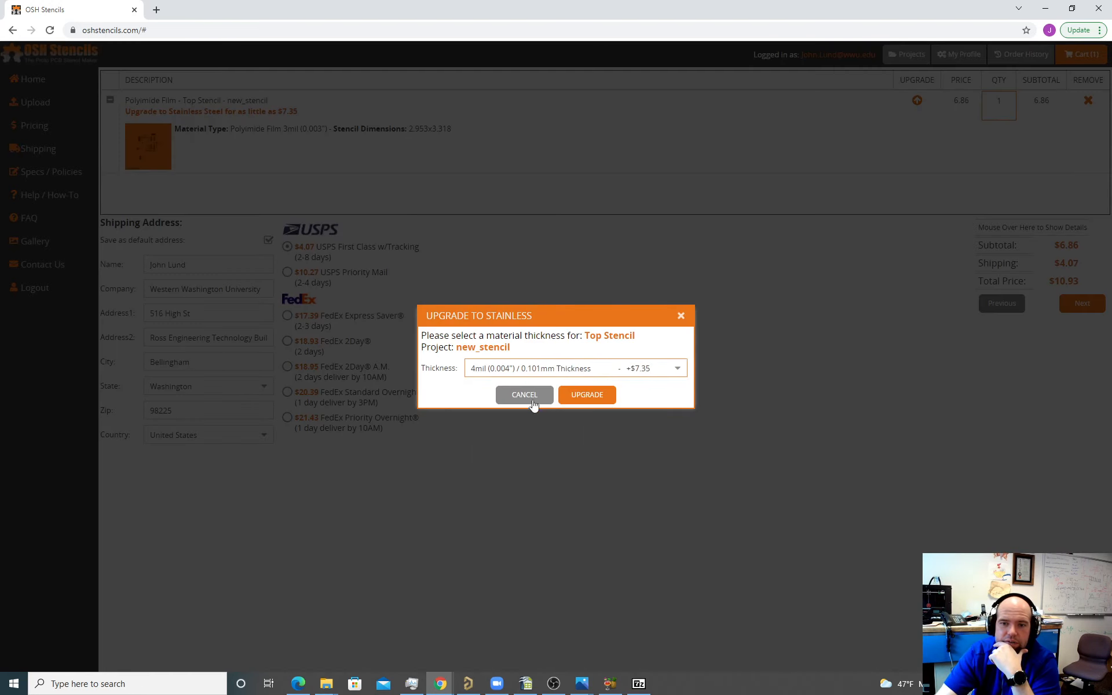
left_click(557, 369)
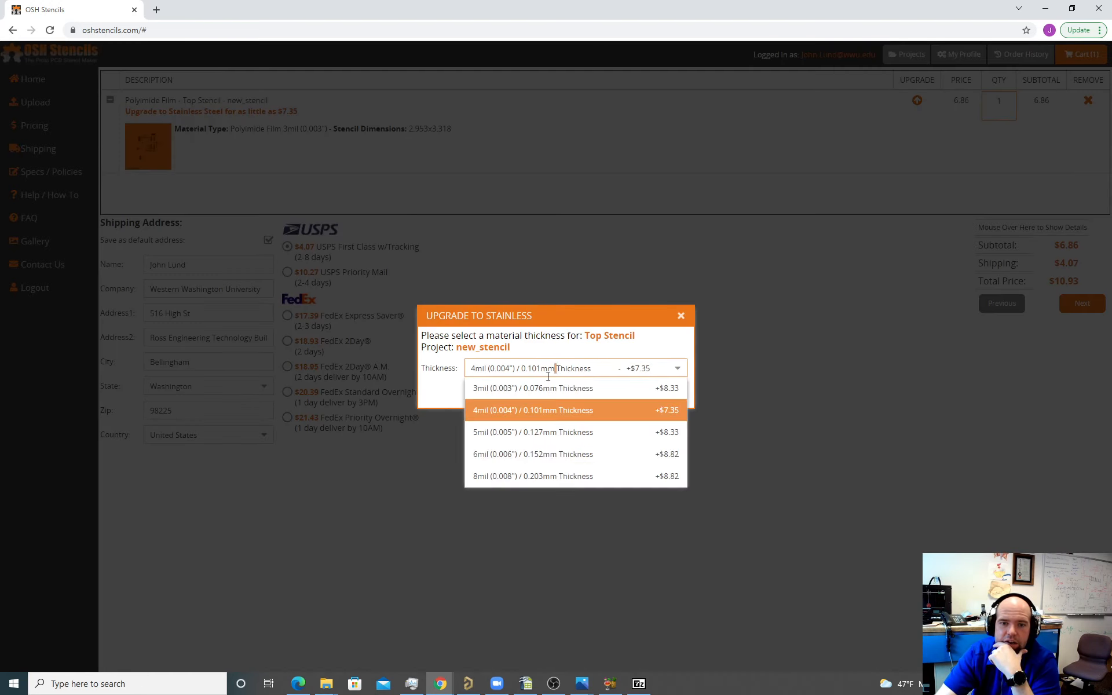
left_click(536, 410)
left_click(579, 367)
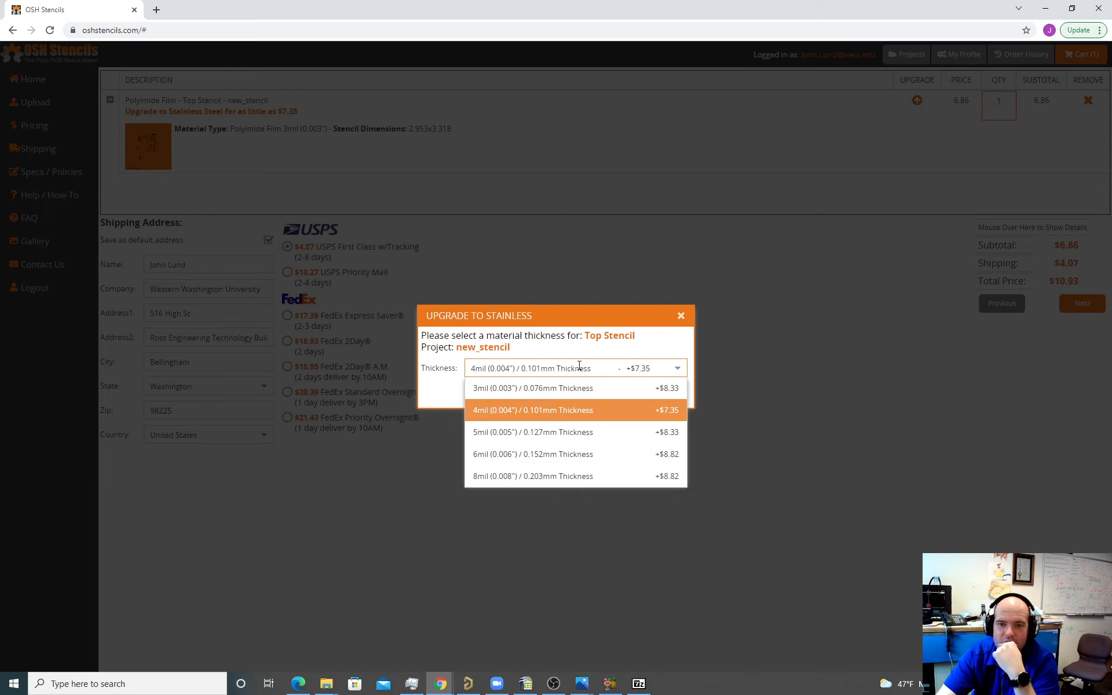
left_click(678, 413)
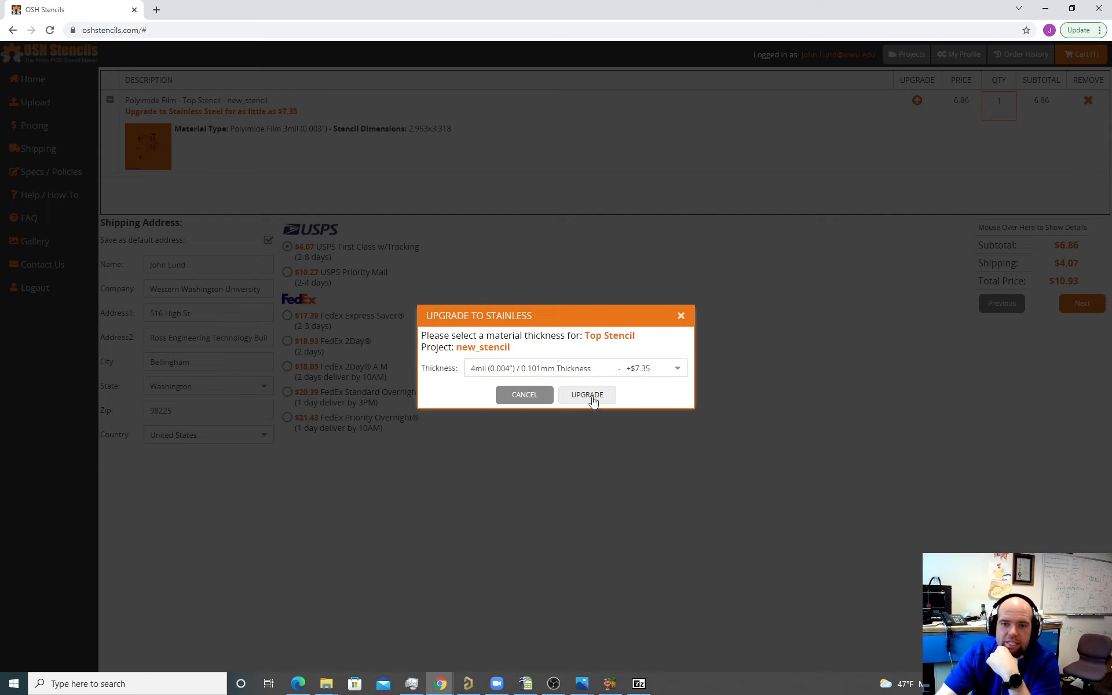
left_click(594, 402)
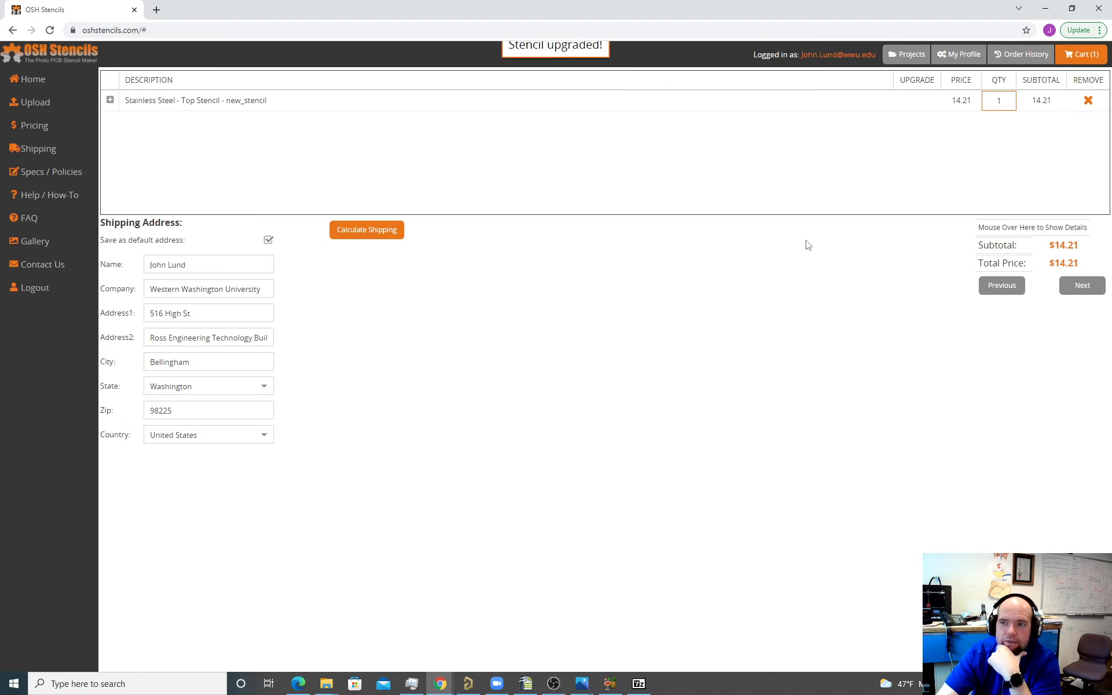
- Recalculate shipping for the stainless steel stencil, select USPS First Class w/Tracking, and review the price breakdown
left_click(388, 233)
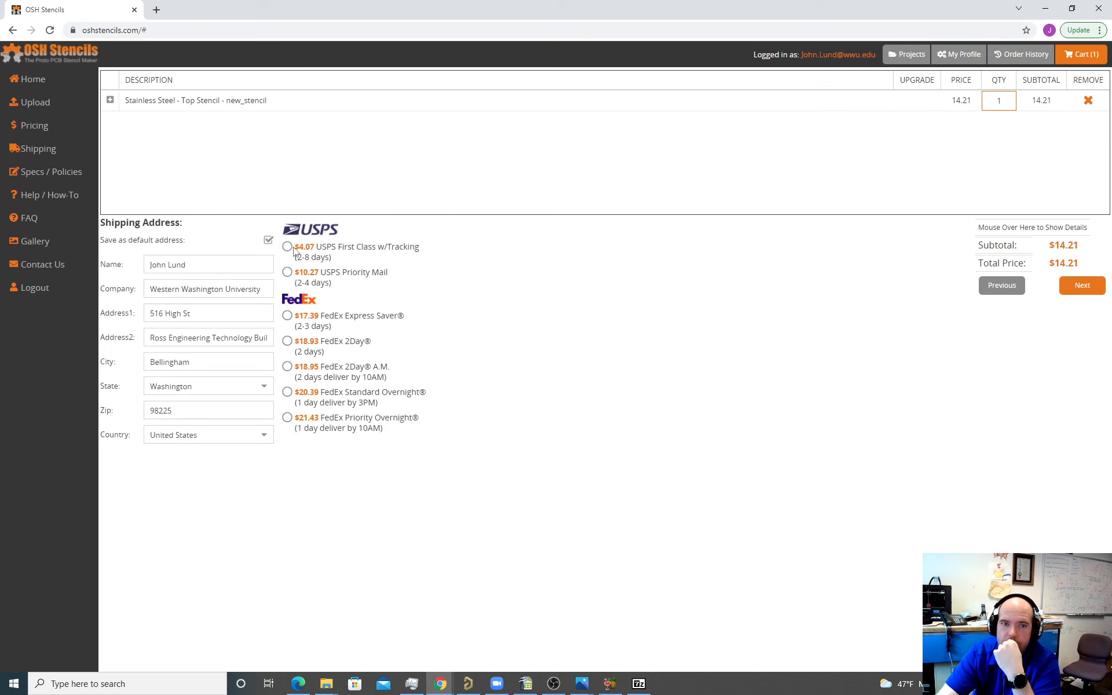
left_click(292, 249)
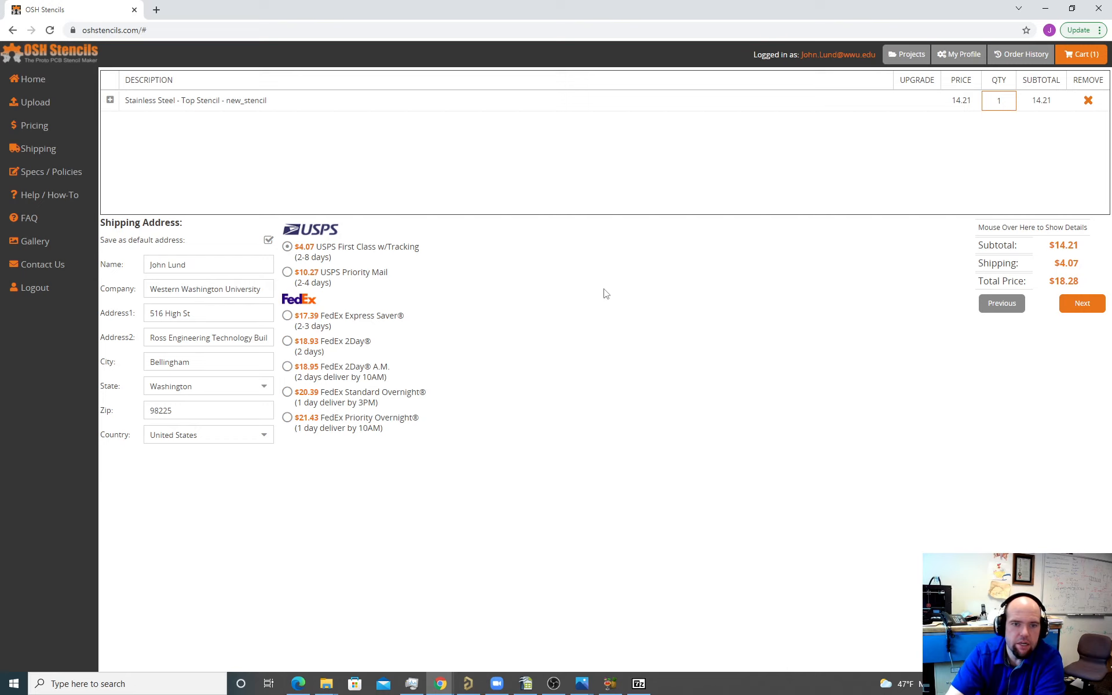
mouse_move(1070, 268)
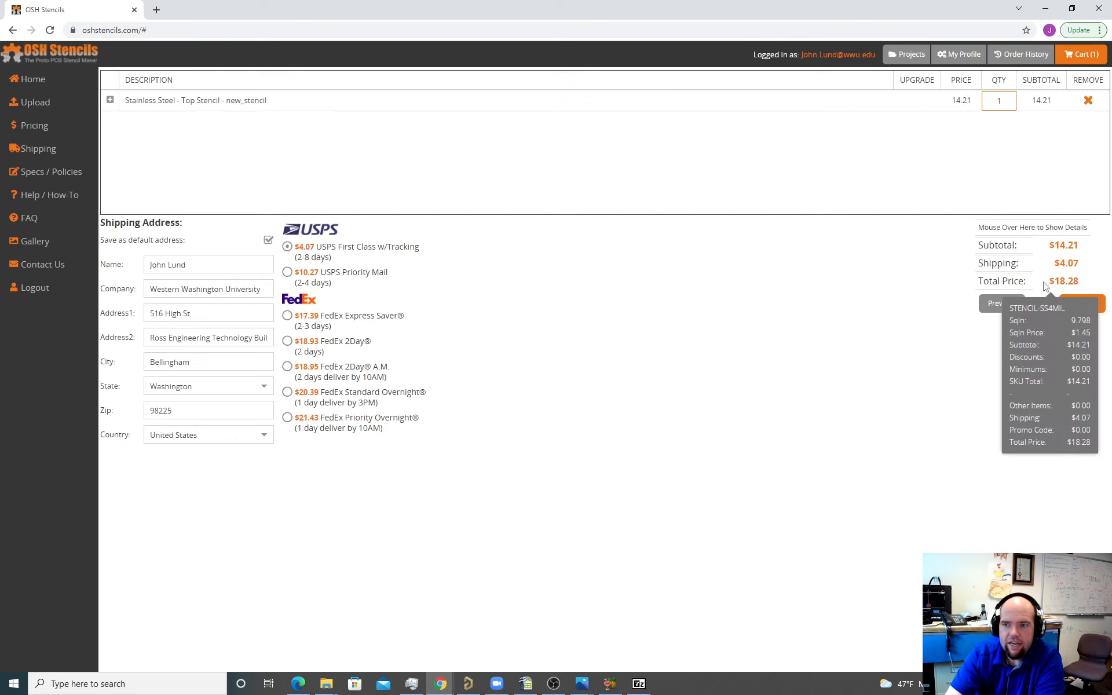